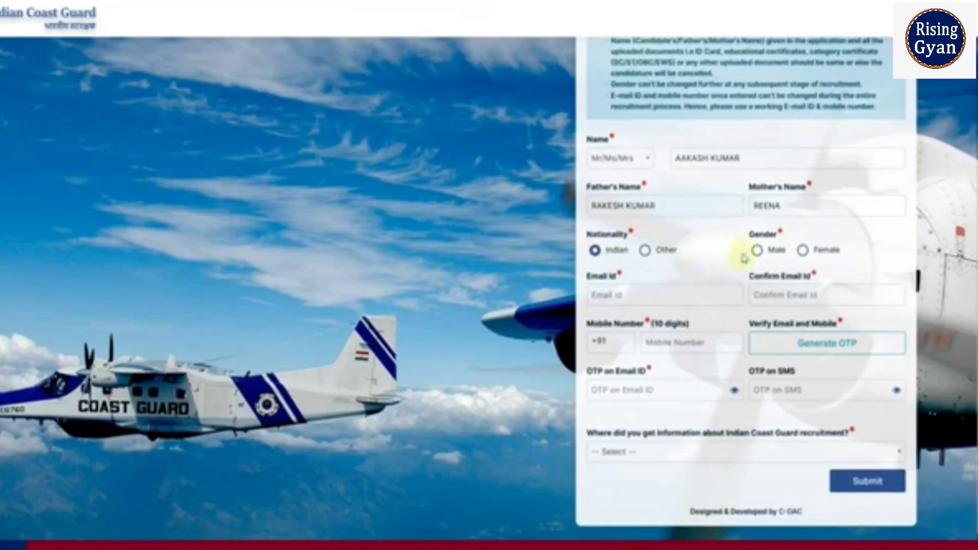
# Select Male as the gender and choose Employment news as the source of recruitment information.
pyautogui.click(757, 250)
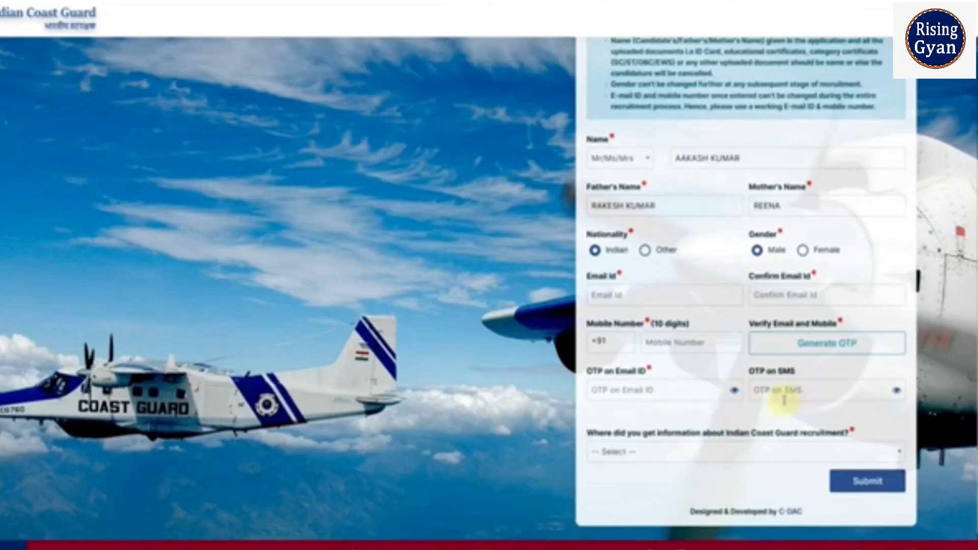
pyautogui.click(738, 449)
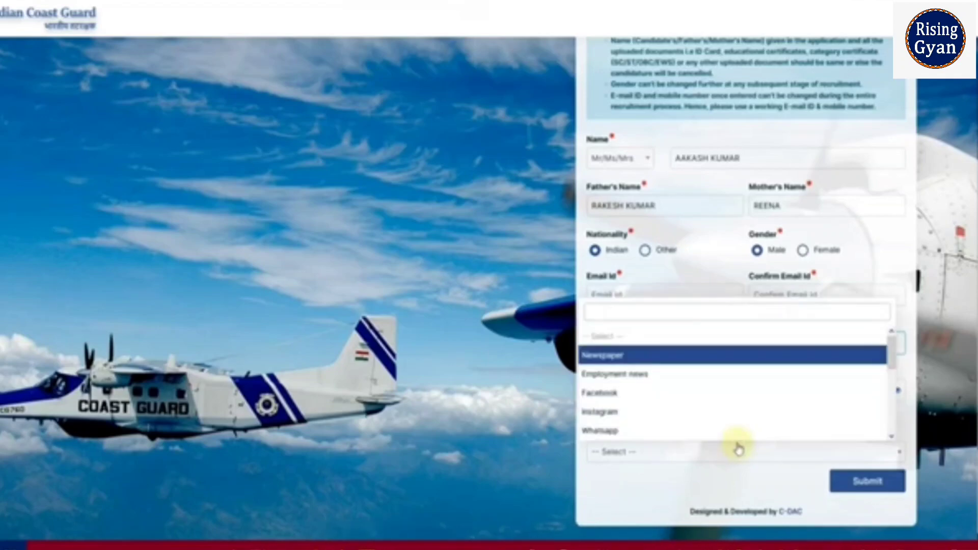
pyautogui.click(672, 377)
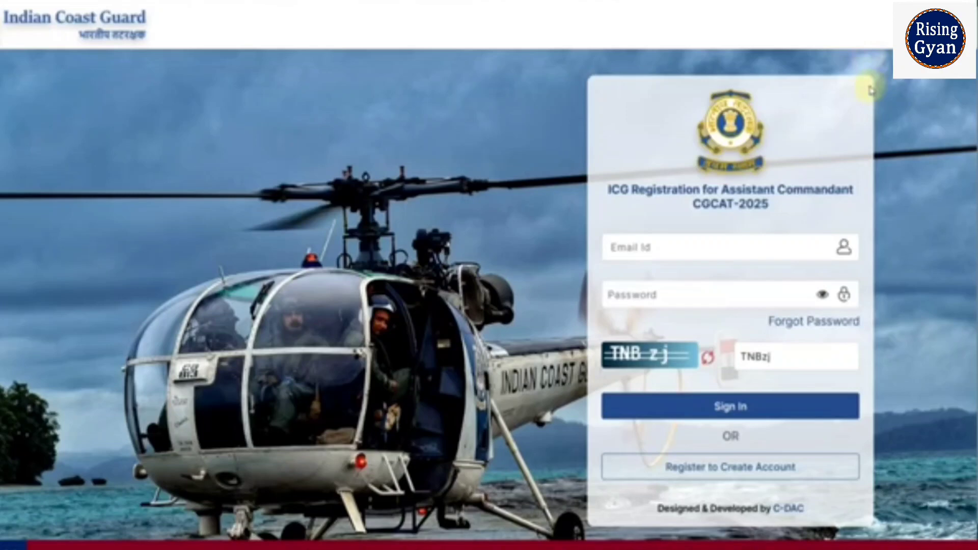
# Start entering a new password in the reset password form.
pyautogui.scroll(-1, 872, 91)
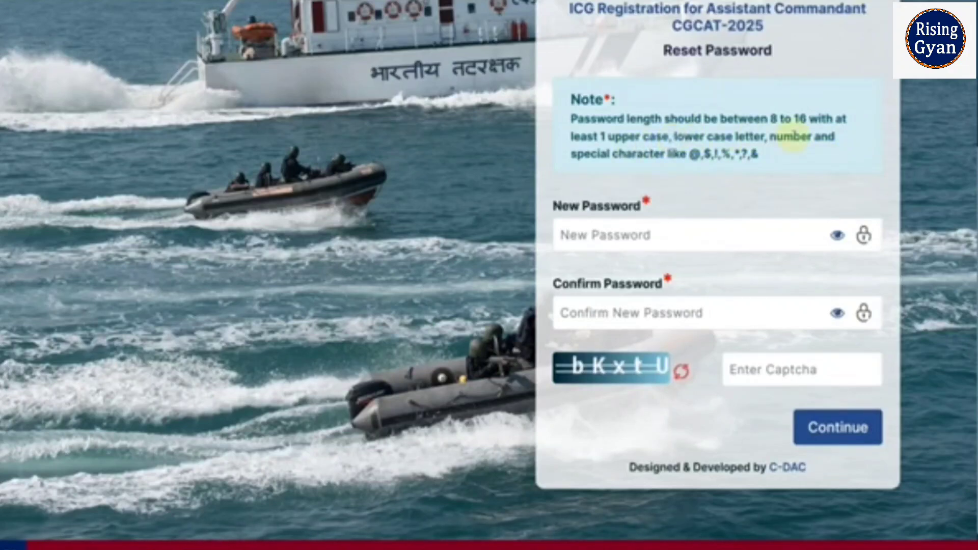
pyautogui.click(838, 237)
pyautogui.click(692, 245)
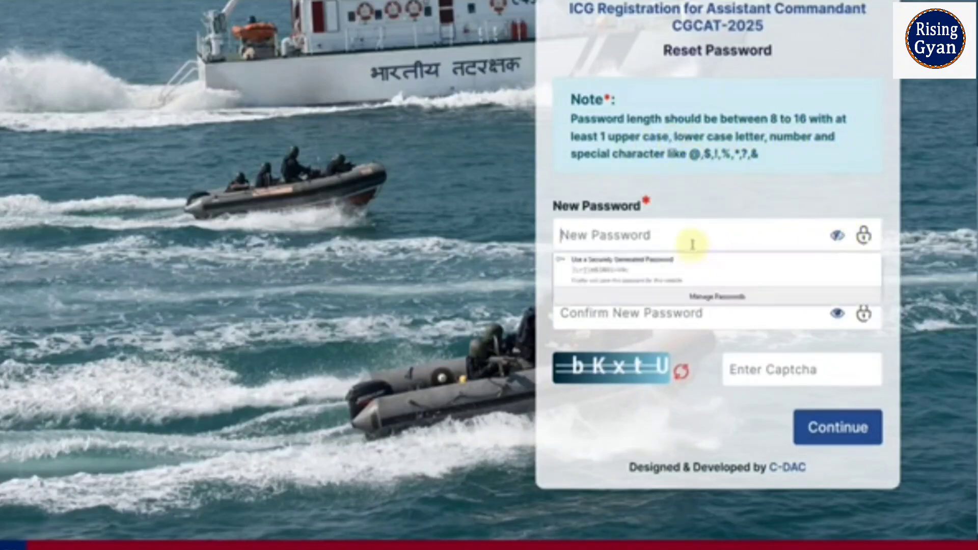
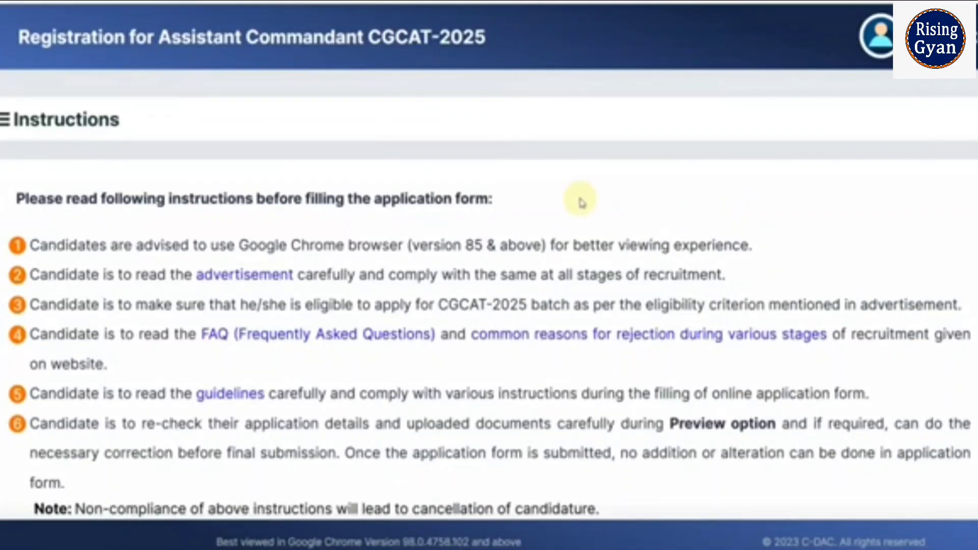
# Confirm having read all the instructions and submit to proceed to the application form.
pyautogui.scroll(-4, 583, 202)
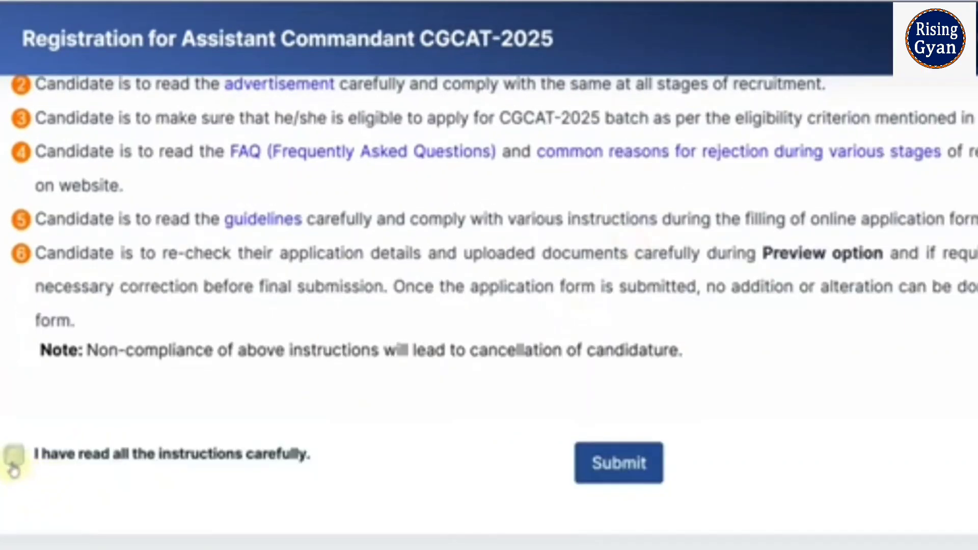
pyautogui.click(11, 403)
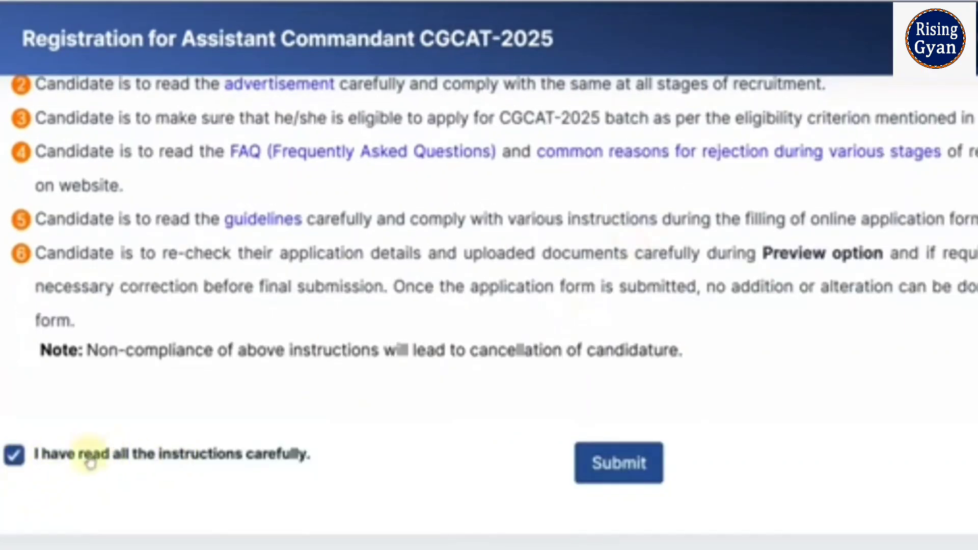
pyautogui.click(631, 475)
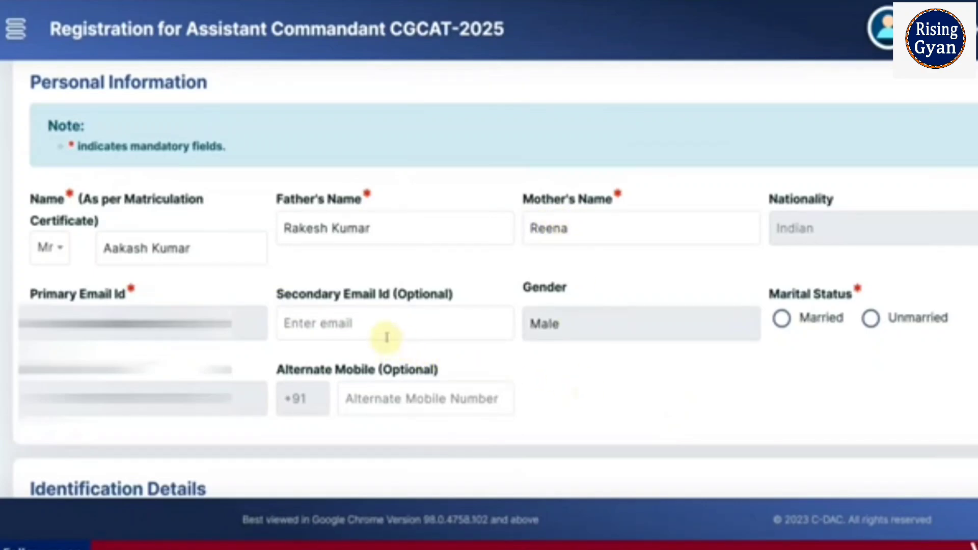
# Set the marital status to Unmarried.
pyautogui.click(869, 325)
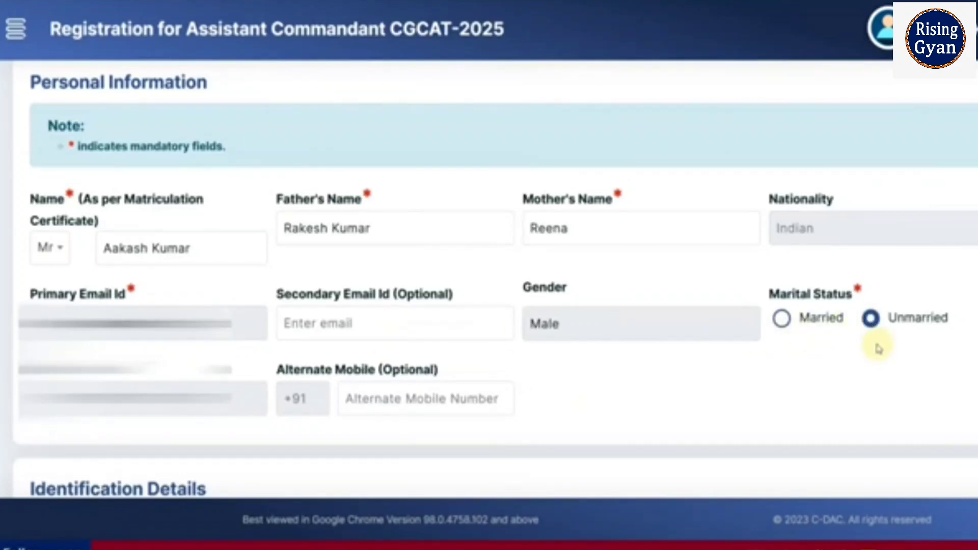
pyautogui.scroll(-5, 866, 347)
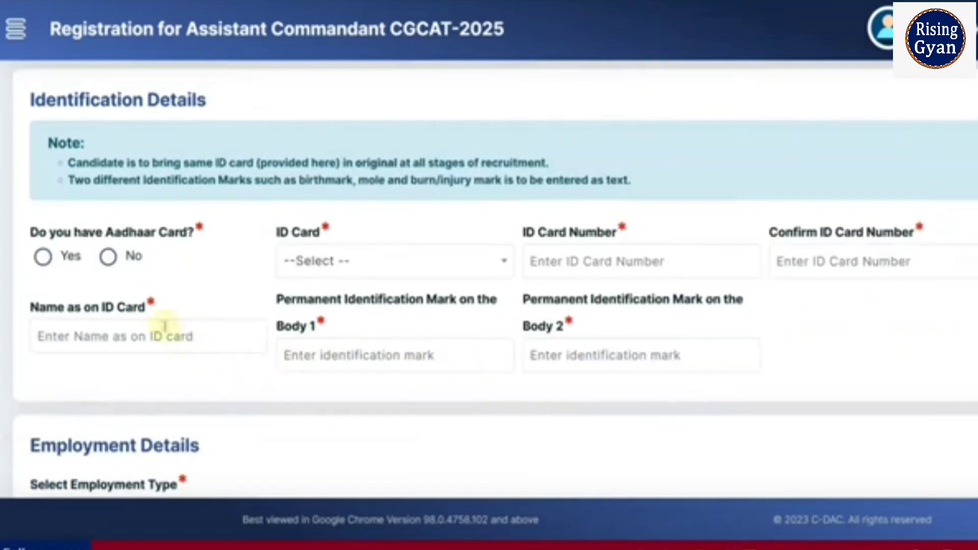
# Answer No to having an Aadhaar card and choose Voter ID as the ID card.
pyautogui.click(43, 257)
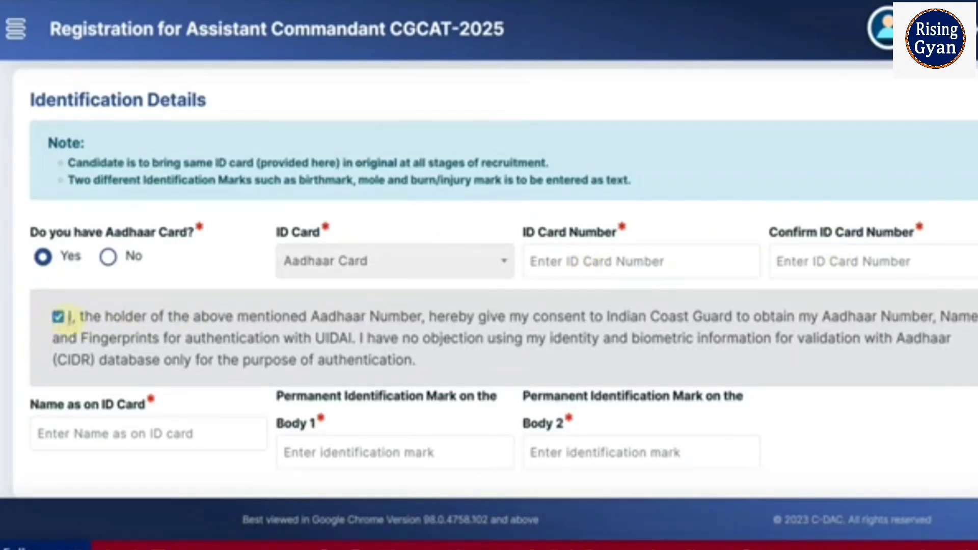
pyautogui.click(108, 257)
pyautogui.click(308, 260)
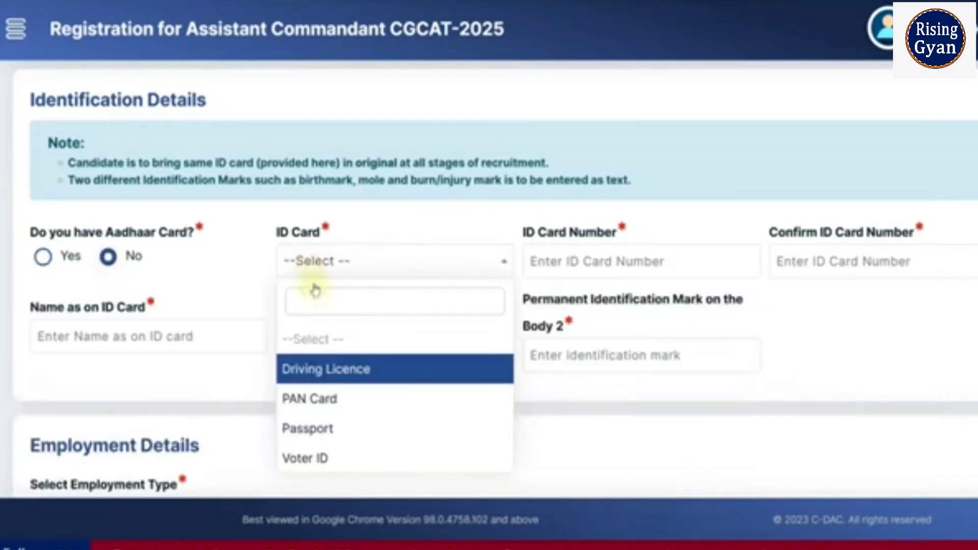
pyautogui.click(331, 461)
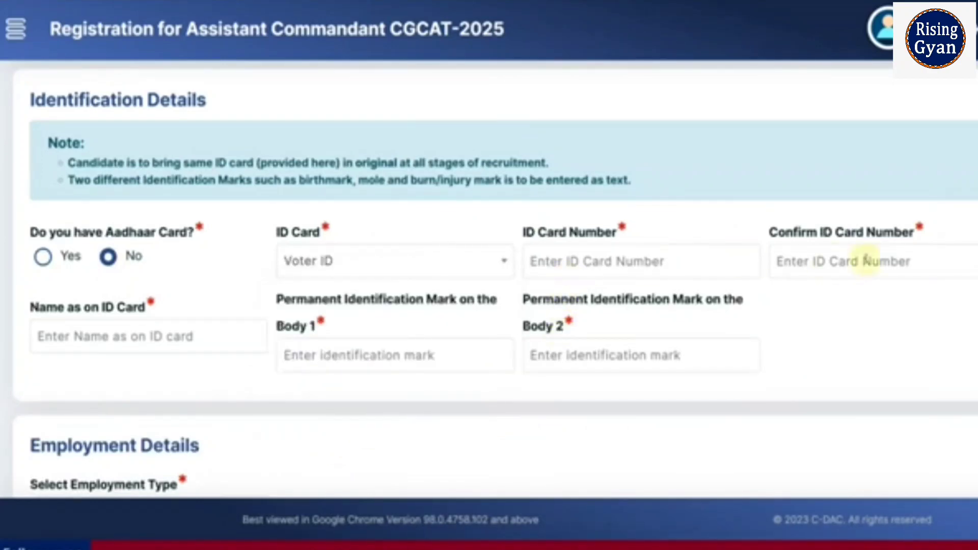
# Set the employment type to Unemployed.
pyautogui.click(154, 341)
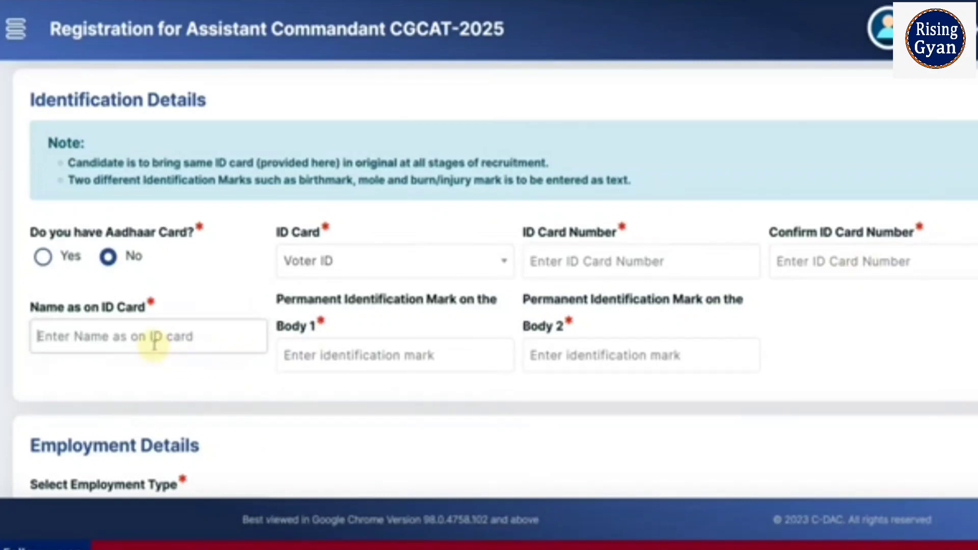
pyautogui.click(377, 349)
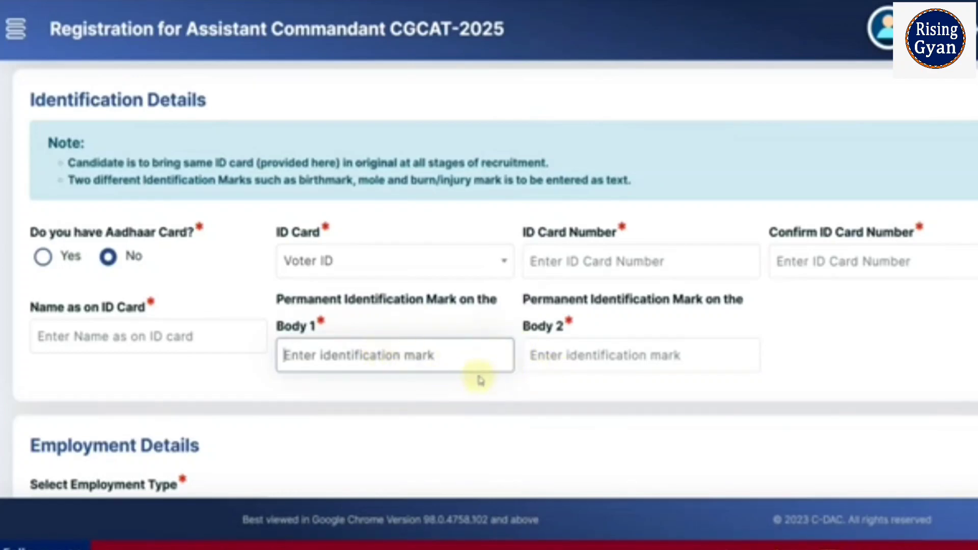
pyautogui.scroll(-5, 212, 377)
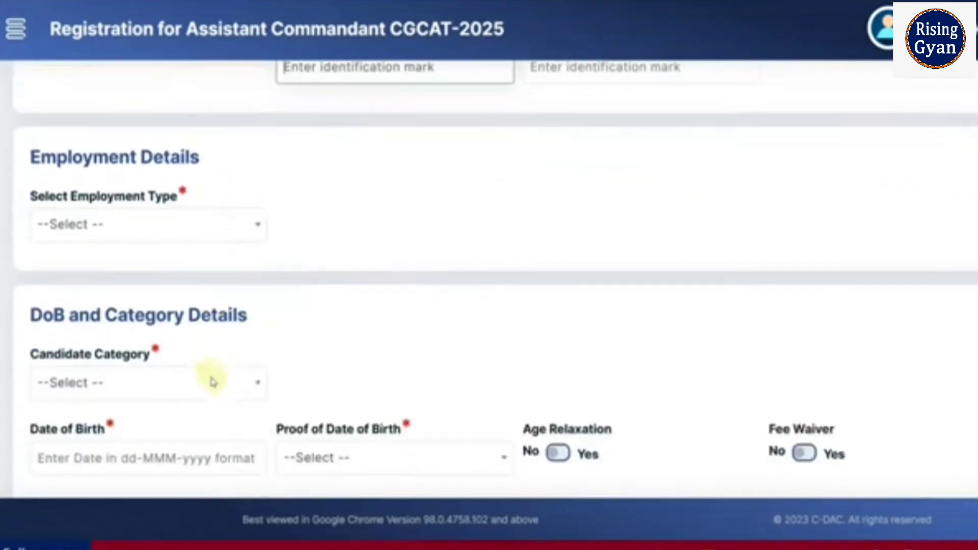
pyautogui.click(142, 233)
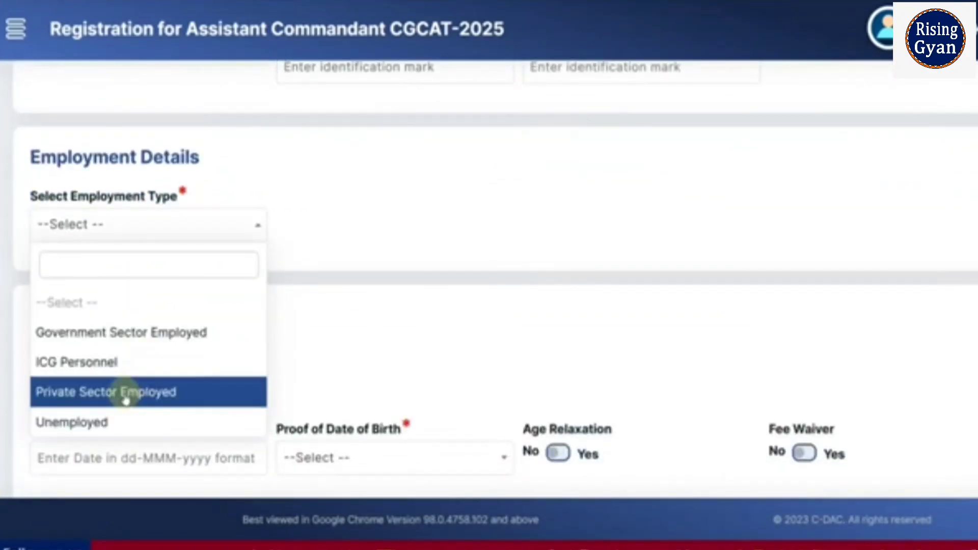
pyautogui.click(113, 426)
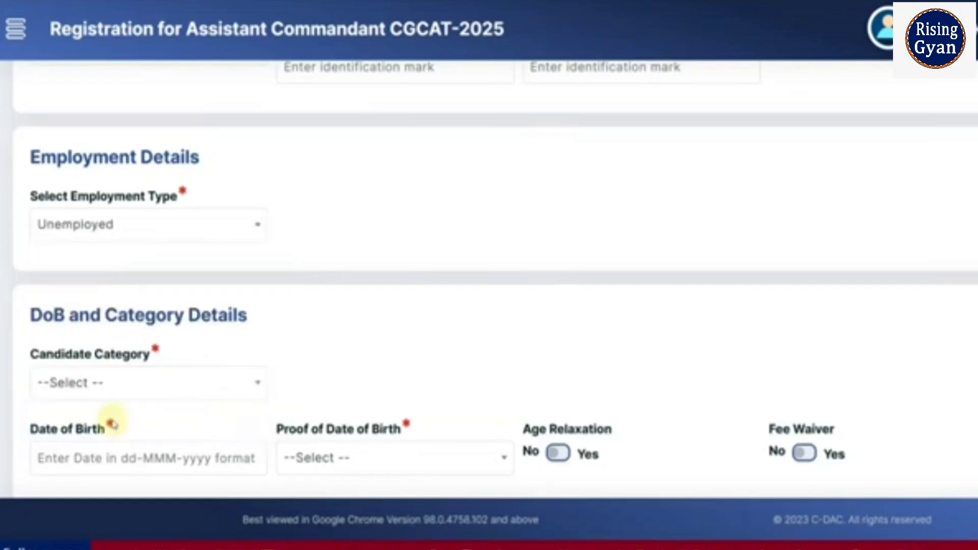
# Select Unreserved (General) as the candidate category.
pyautogui.scroll(-3, 286, 385)
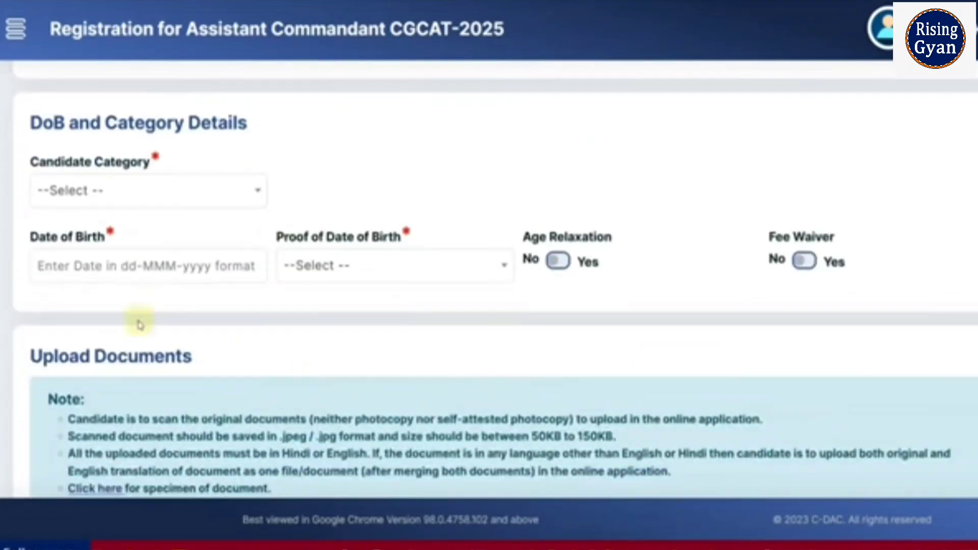
pyautogui.click(106, 197)
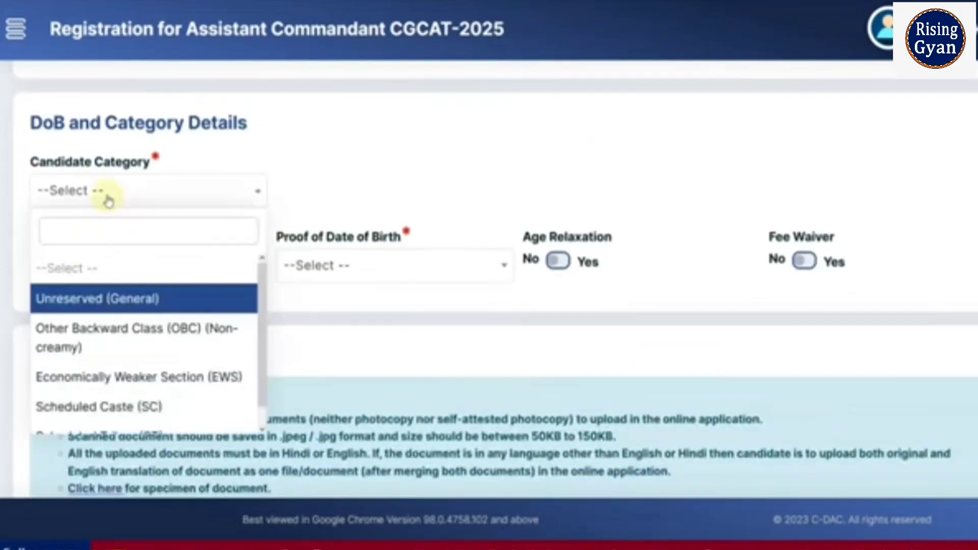
pyautogui.click(132, 313)
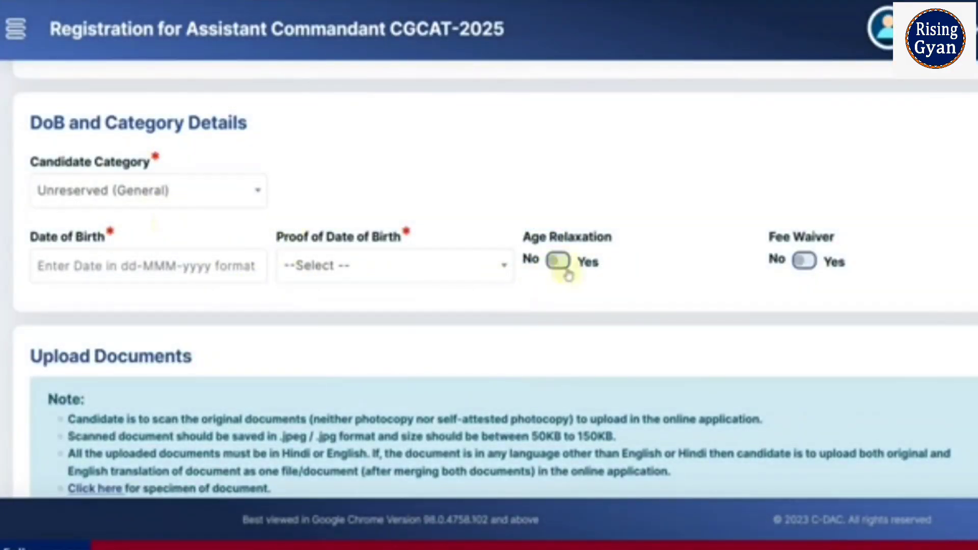
# Change the candidate category to Other Backward Class (OBC) (Non-creamy) and close the alert.
pyautogui.click(133, 197)
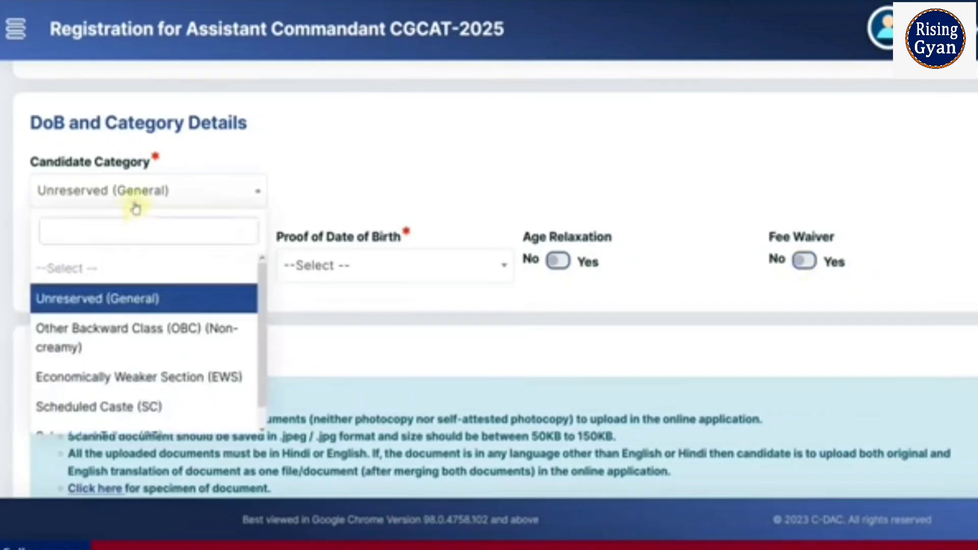
pyautogui.click(97, 336)
pyautogui.click(690, 338)
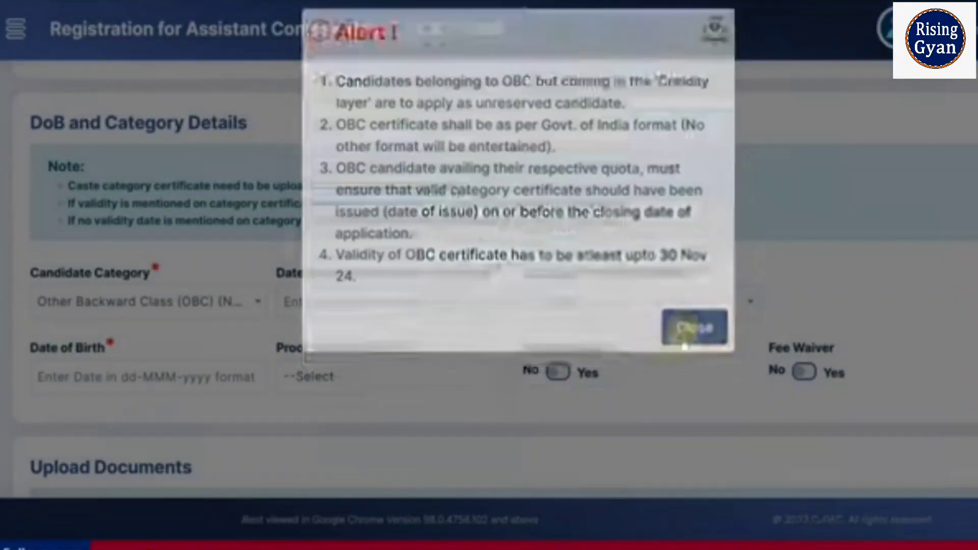
# Enter 01-May-2002 as the date of issue of the category certificate.
pyautogui.scroll(-2, 245, 318)
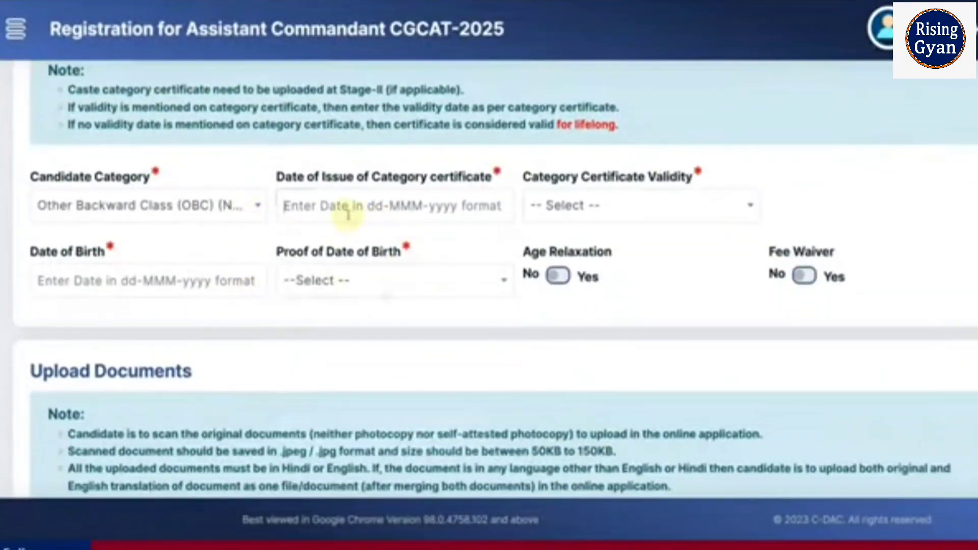
pyautogui.click(348, 213)
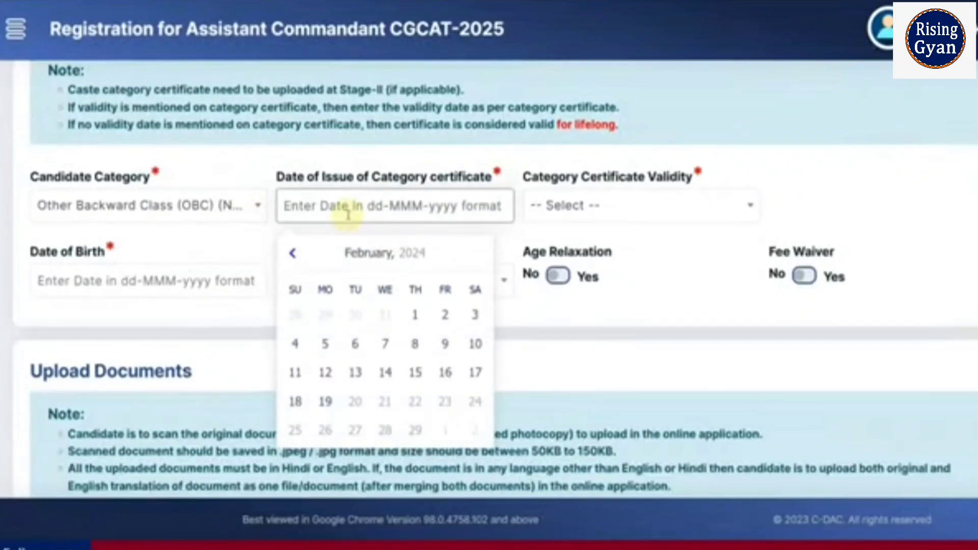
pyautogui.click(666, 213)
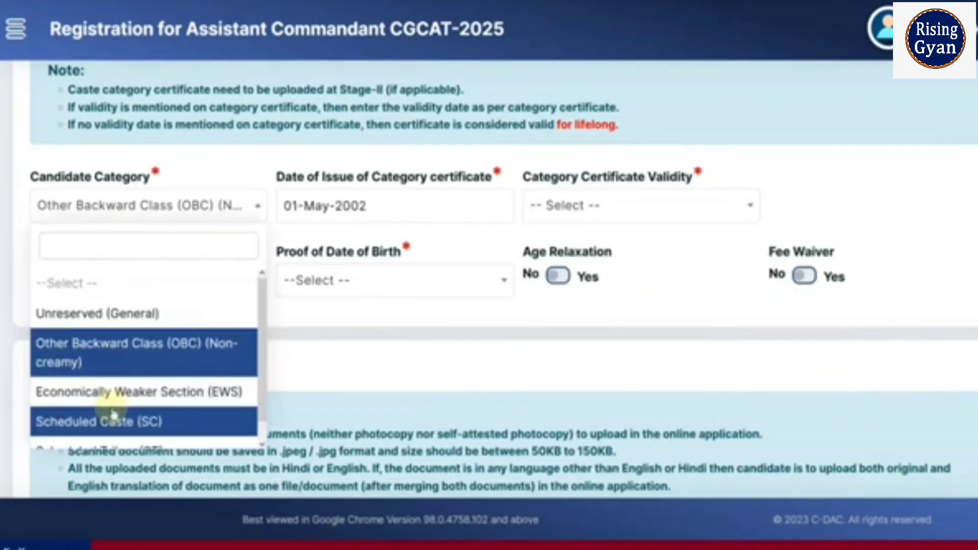
# Change the candidate category to Scheduled Caste (SC).
pyautogui.click(113, 410)
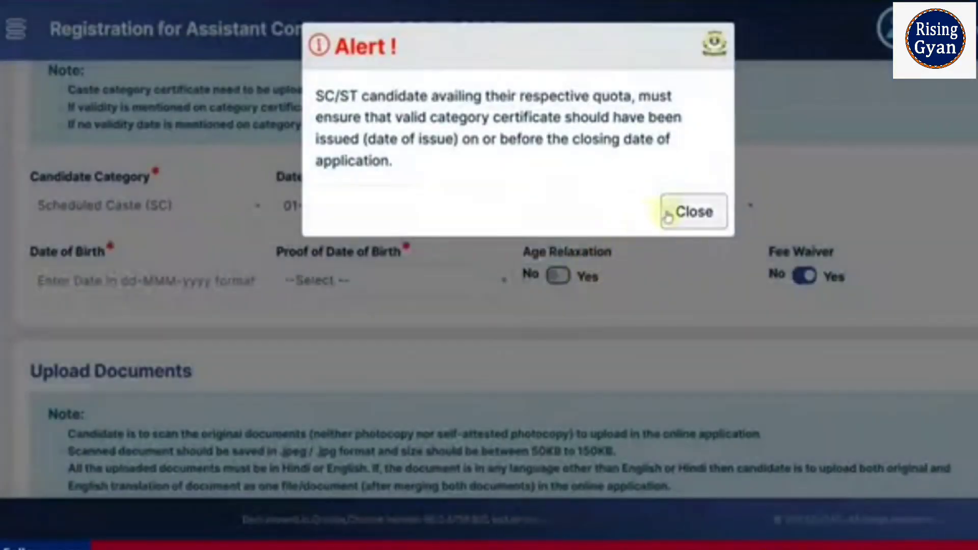
pyautogui.click(677, 212)
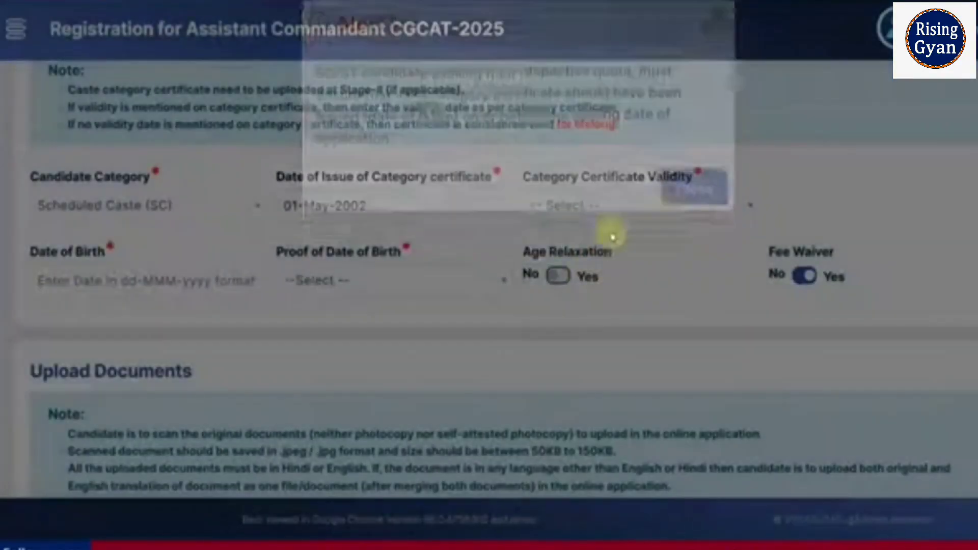
# Set the category certificate's date of issue to 30-May-2023 using the calendar.
pyautogui.click(376, 214)
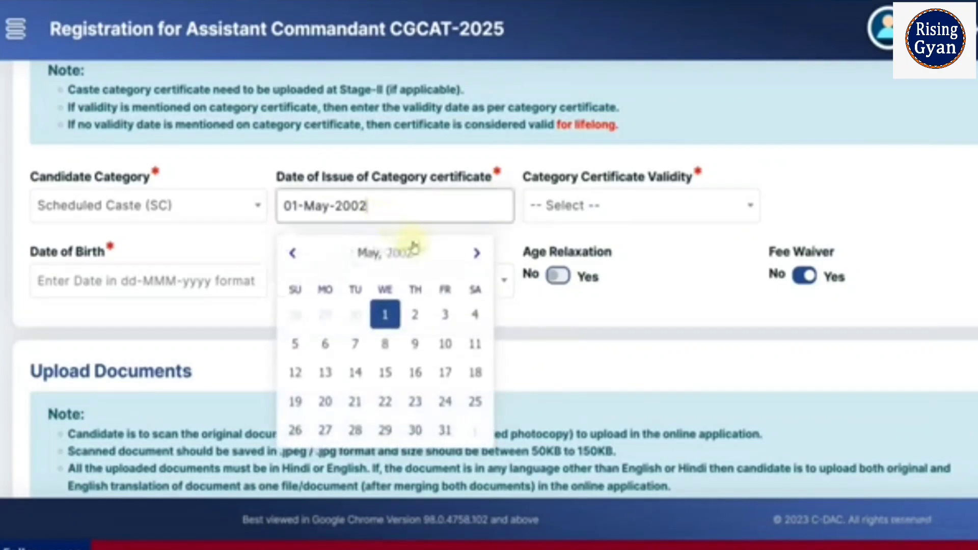
pyautogui.click(384, 252)
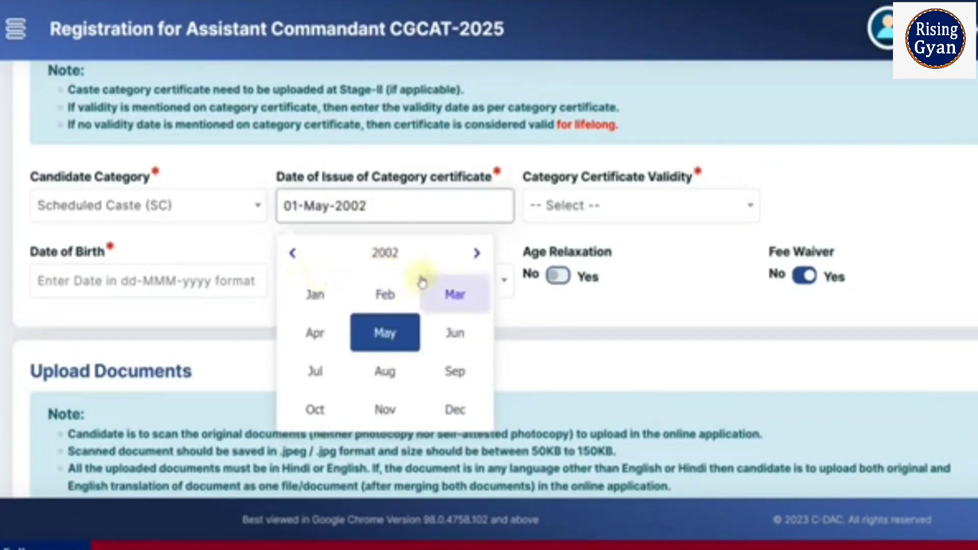
pyautogui.click(385, 252)
pyautogui.click(477, 258)
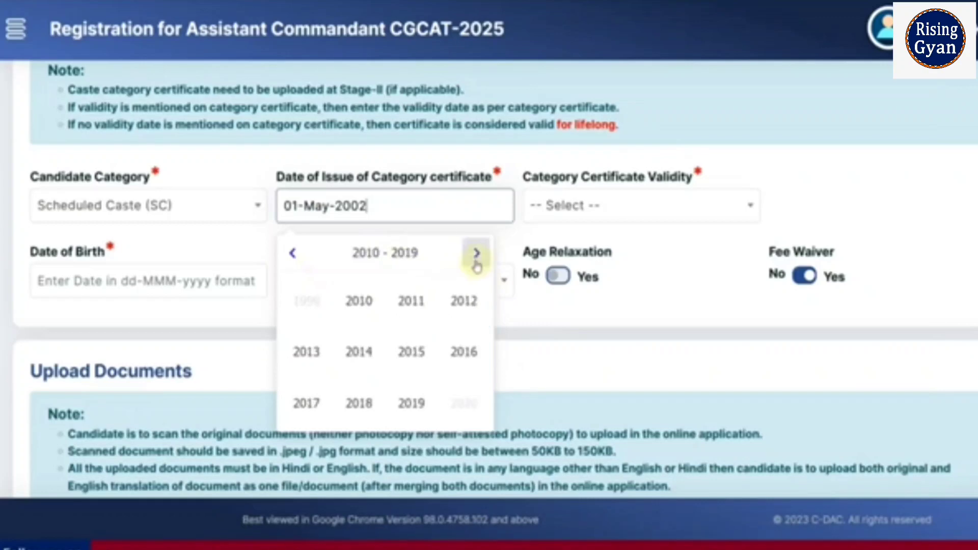
pyautogui.click(475, 257)
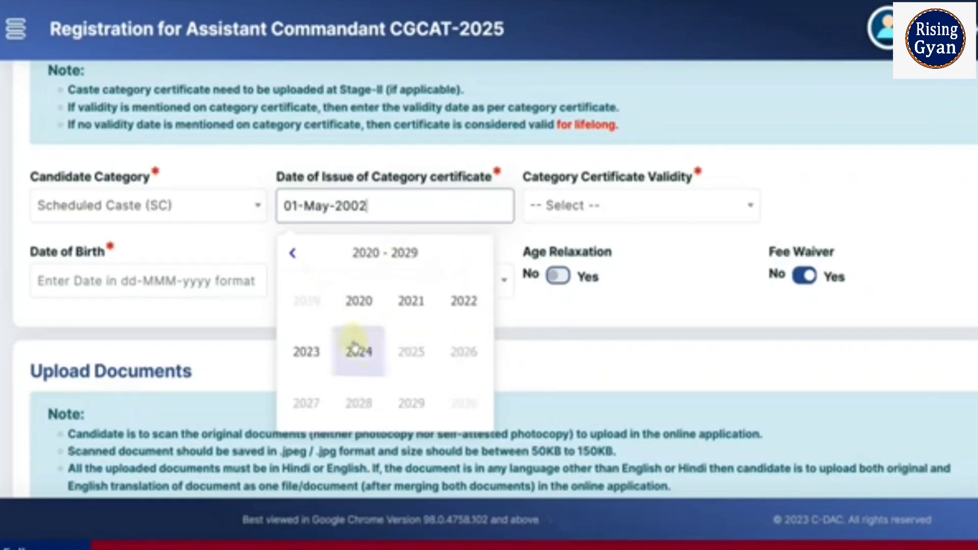
pyautogui.click(317, 353)
pyautogui.click(426, 343)
pyautogui.click(357, 314)
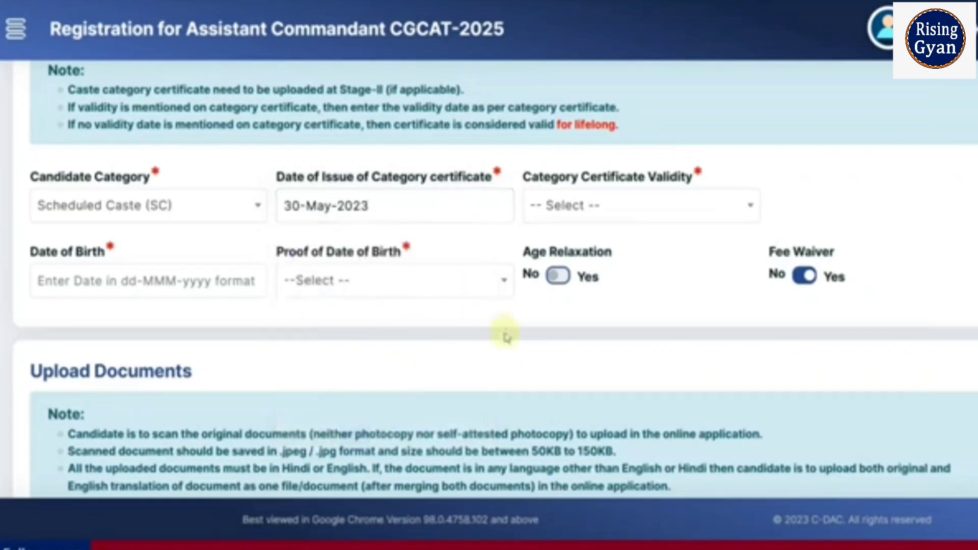
# Set the category certificate validity to Always valid (no validity date mentioned on certificate).
pyautogui.click(605, 212)
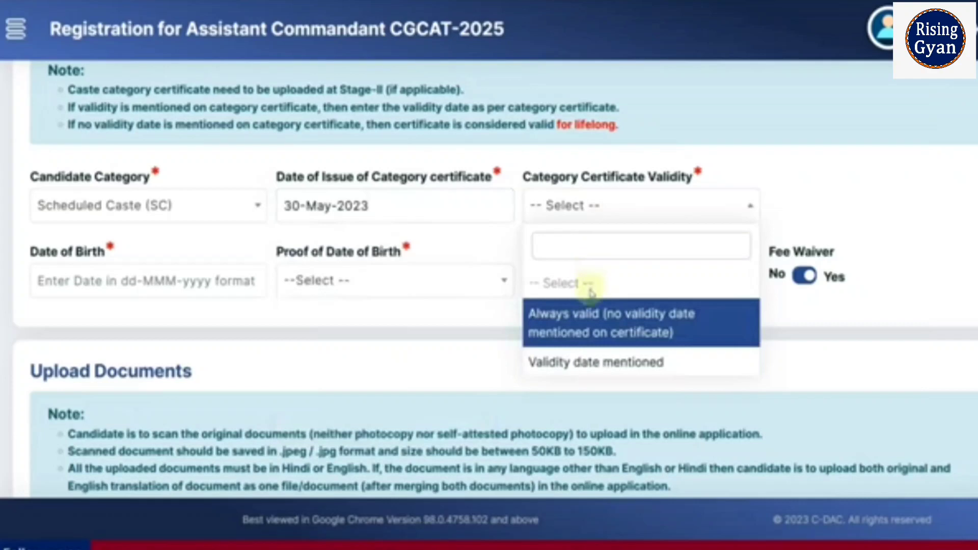
pyautogui.click(591, 326)
# Set the date of birth to 06-Mar-2002 using the calendar picker.
pyautogui.click(197, 283)
pyautogui.click(148, 333)
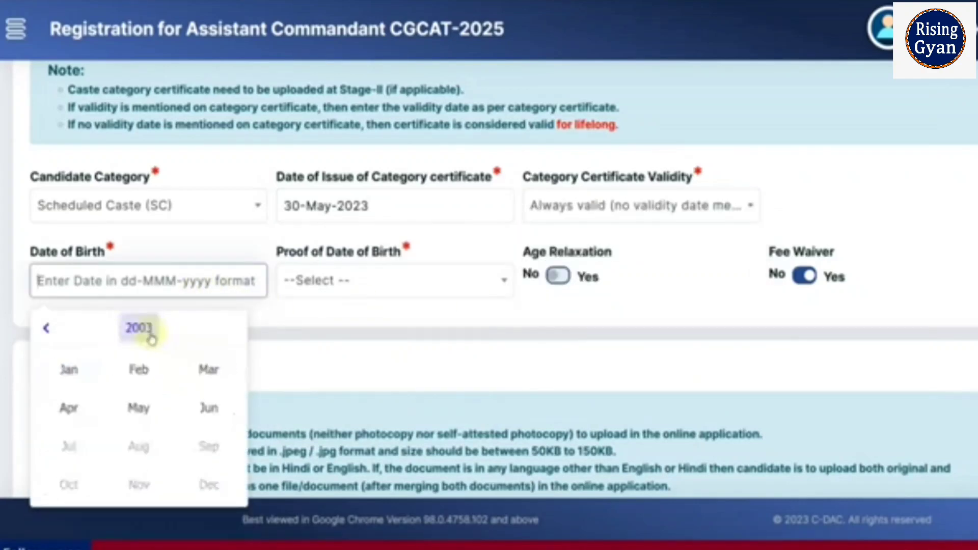
pyautogui.click(149, 333)
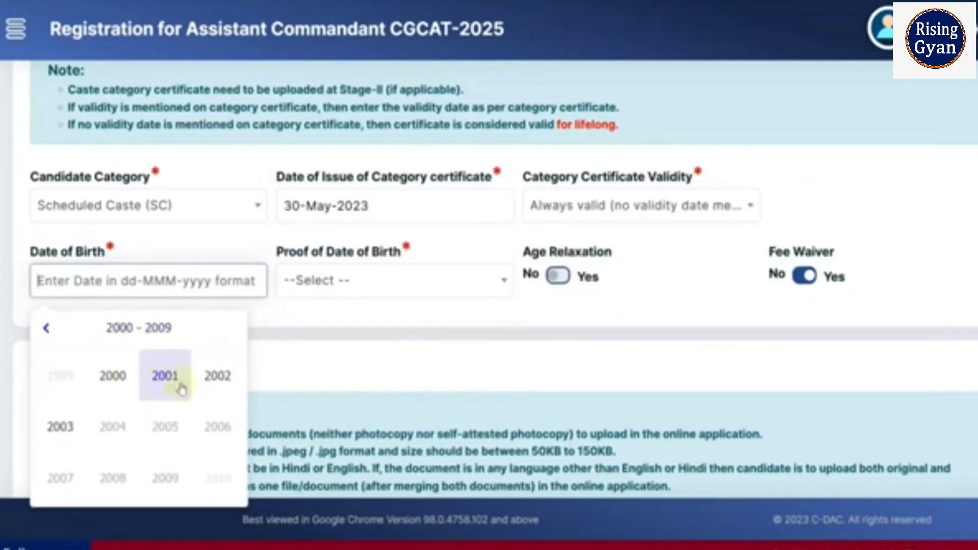
# Choose 10th Class Marksheet/Certificate as the proof of date of birth.
pyautogui.click(377, 281)
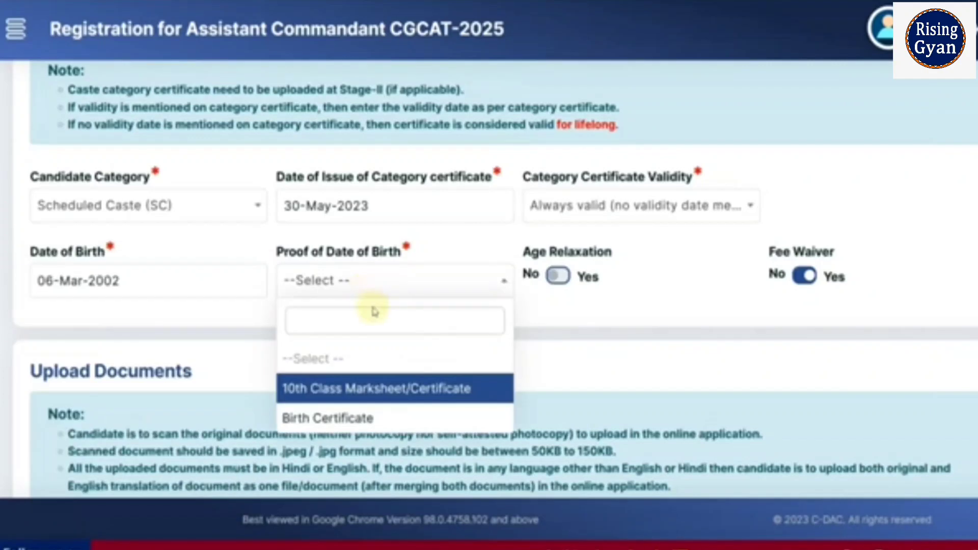
pyautogui.click(359, 400)
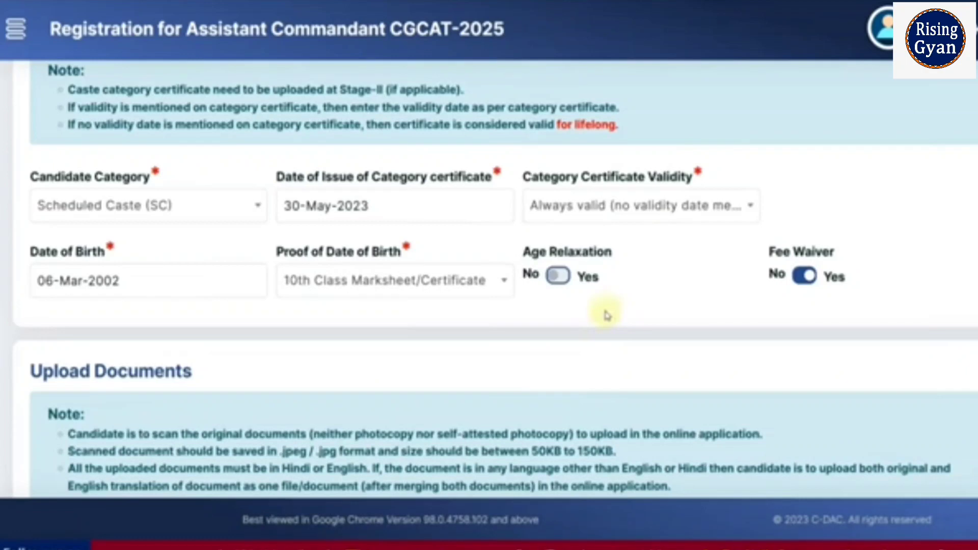
# Open the specimen-of-document page and examine the acceptable and not acceptable document samples.
pyautogui.scroll(-5, 606, 314)
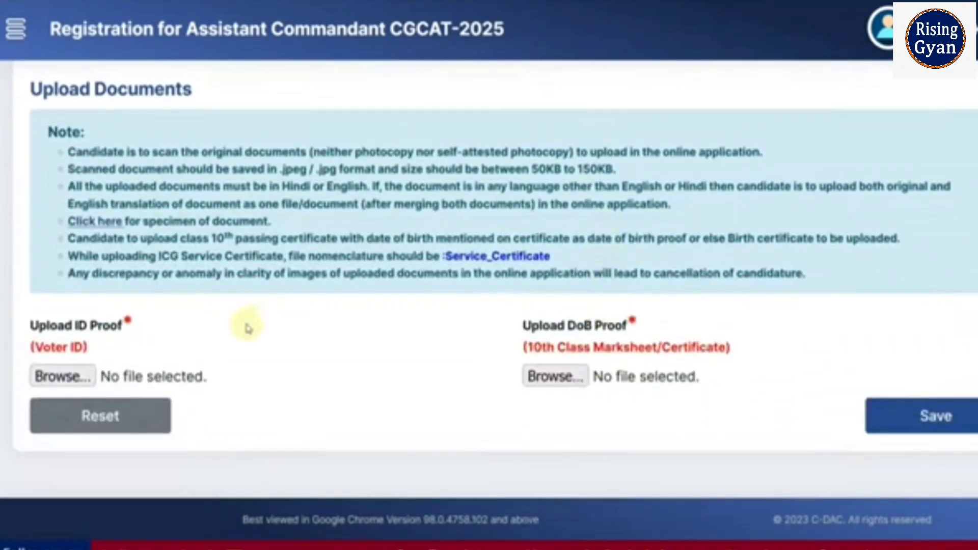
pyautogui.click(109, 222)
pyautogui.scroll(-4, 444, 284)
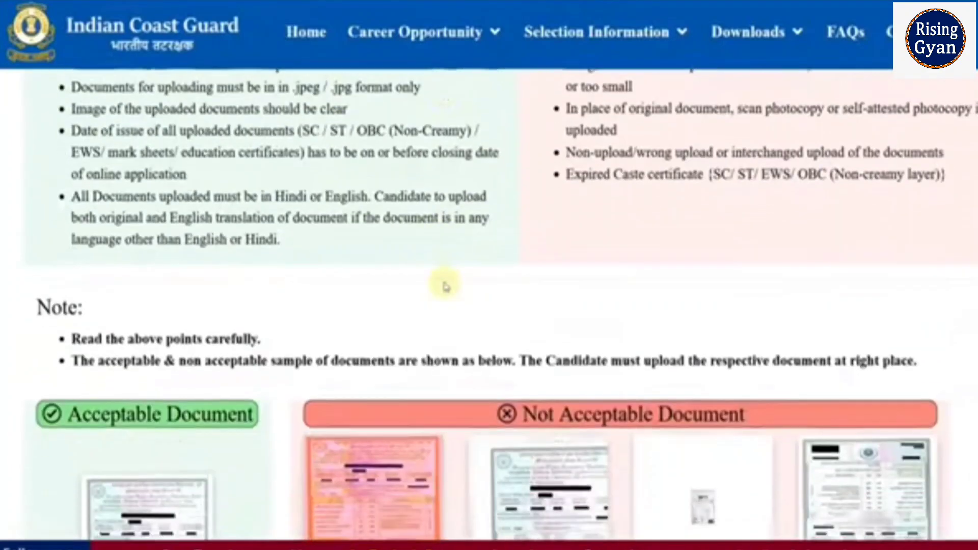
pyautogui.scroll(-5, 398, 277)
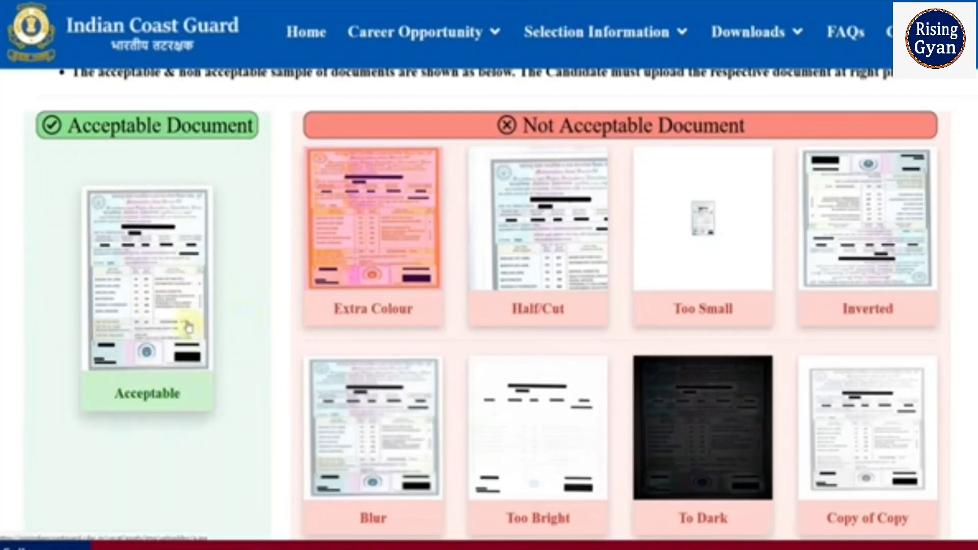
pyautogui.scroll(-5, 881, 412)
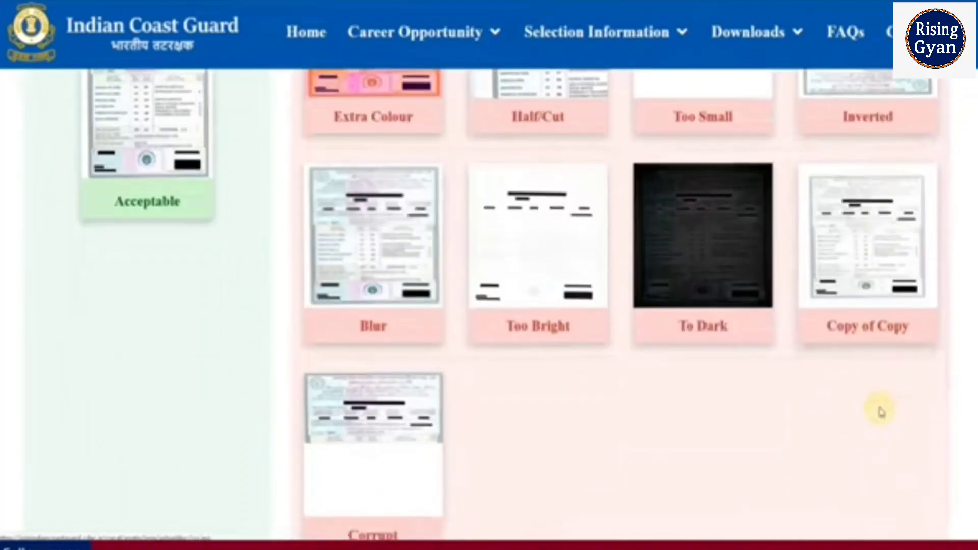
pyautogui.scroll(1, 749, 415)
pyautogui.scroll(6, 755, 409)
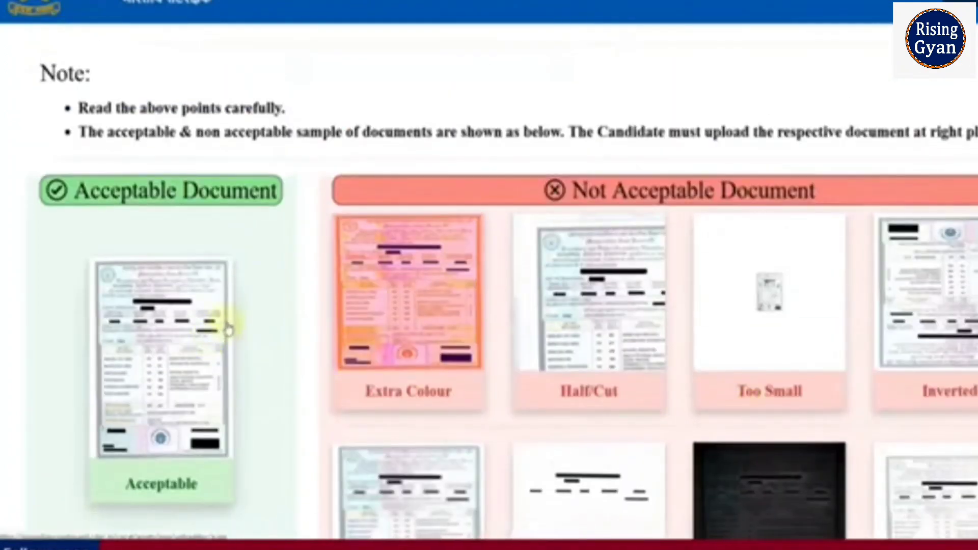
pyautogui.scroll(-2, 225, 323)
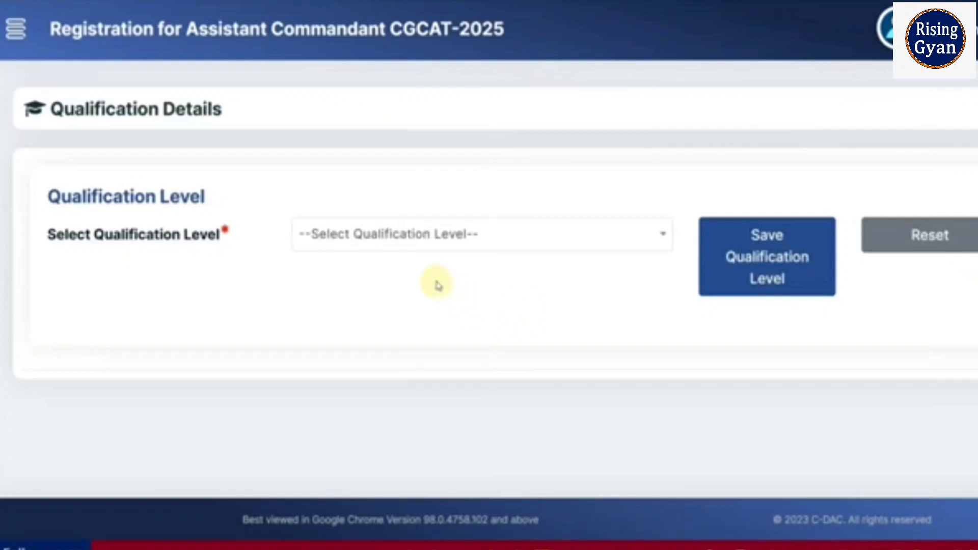
# Set the qualification level to 10+2+Graduation and save the qualification level.
pyautogui.click(412, 250)
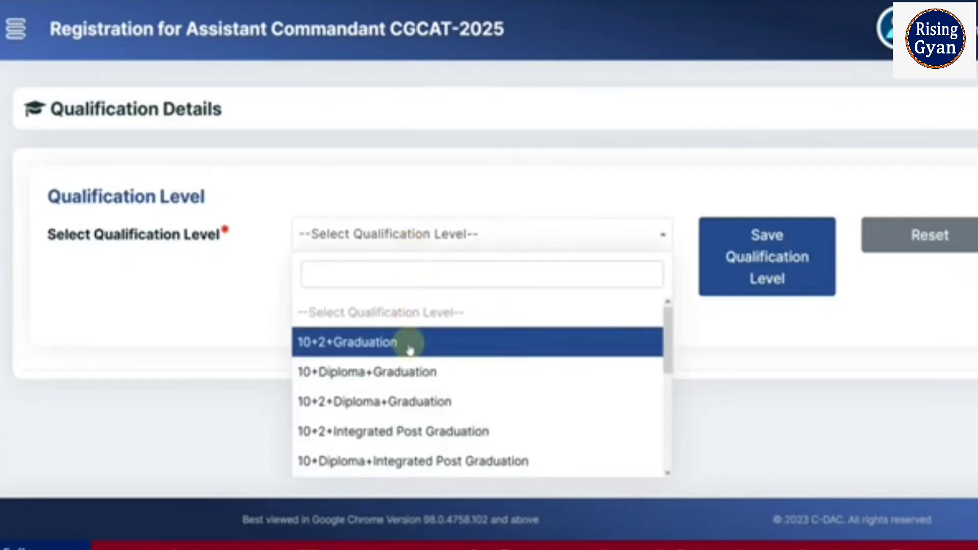
pyautogui.click(373, 391)
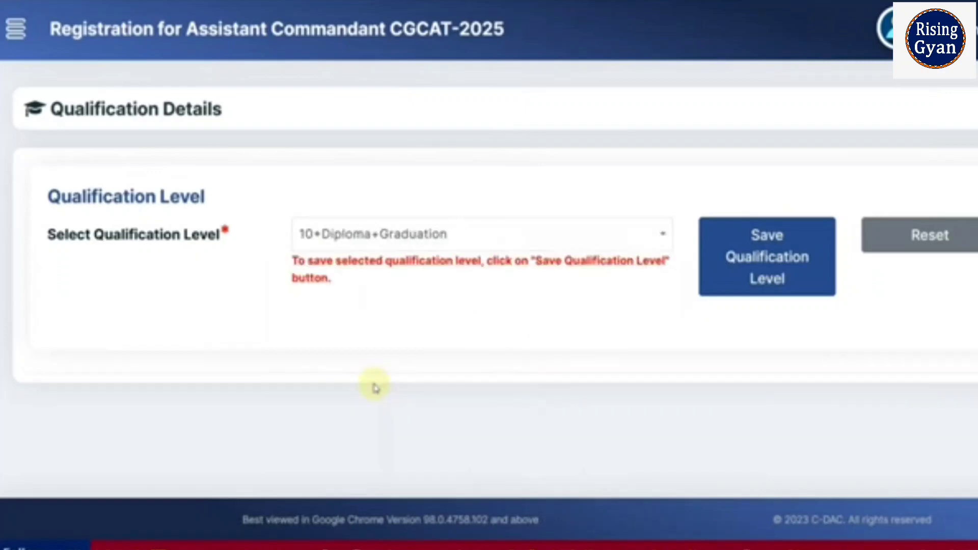
pyautogui.click(367, 247)
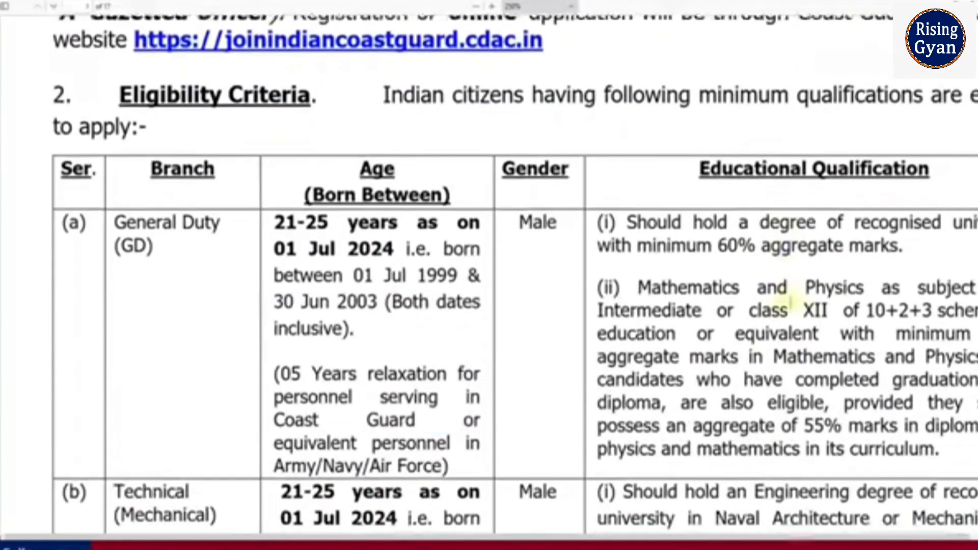
pyautogui.scroll(-1, 791, 305)
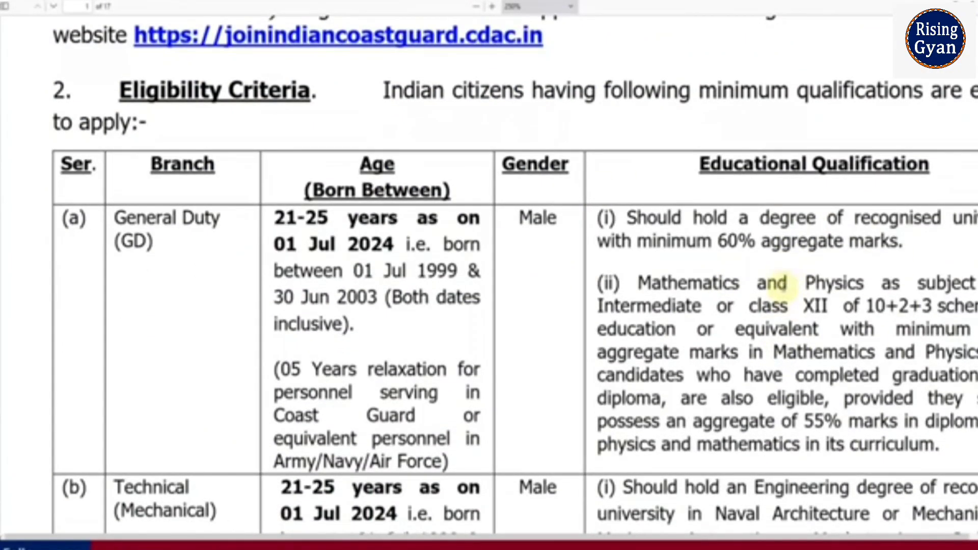
pyautogui.scroll(-5, 785, 283)
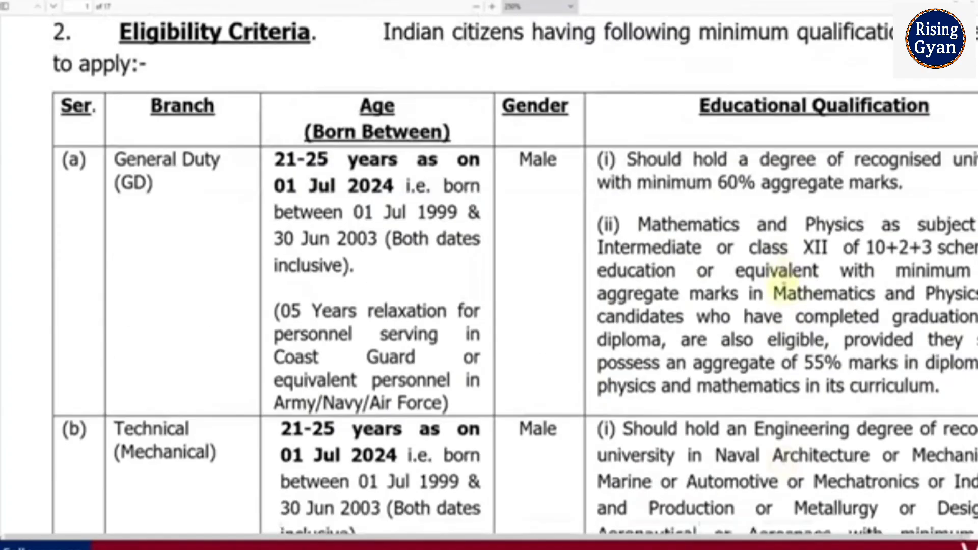
pyautogui.scroll(3, 783, 286)
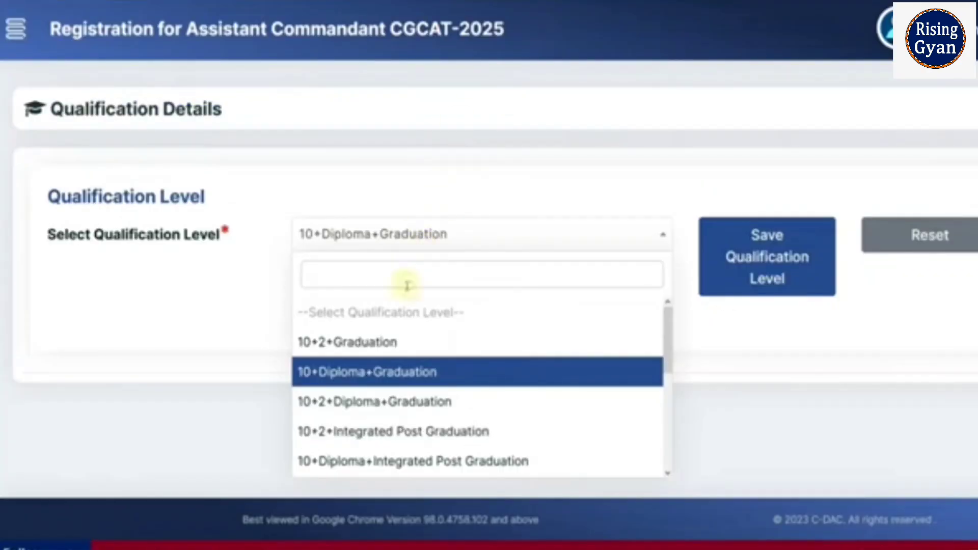
pyautogui.click(399, 342)
pyautogui.click(782, 270)
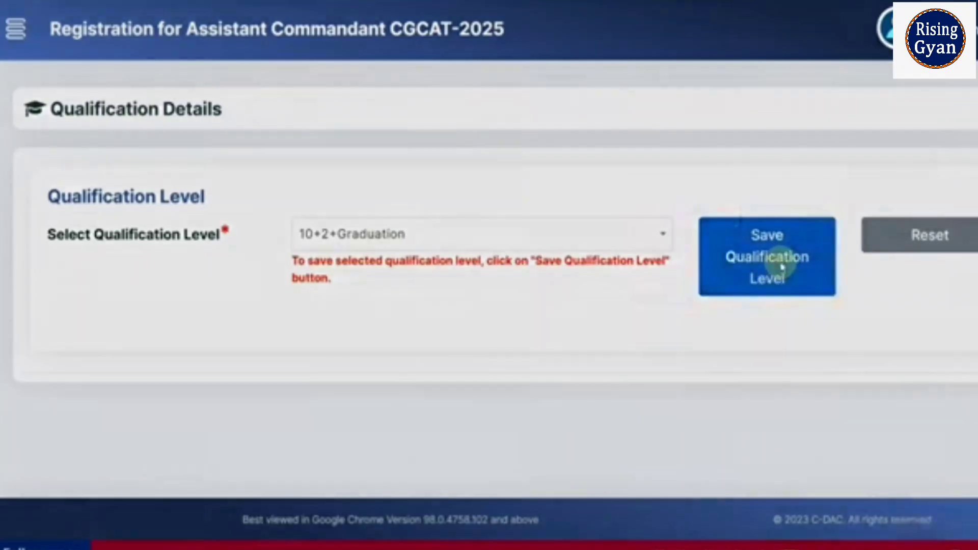
pyautogui.click(714, 235)
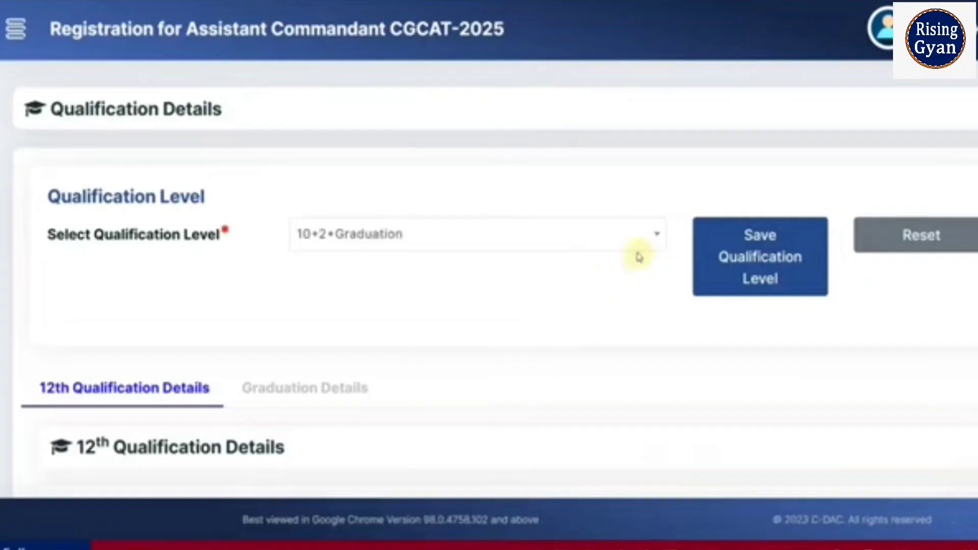
# Mark class 12th as passed and set the year of passing to 2018.
pyautogui.scroll(-4, 400, 287)
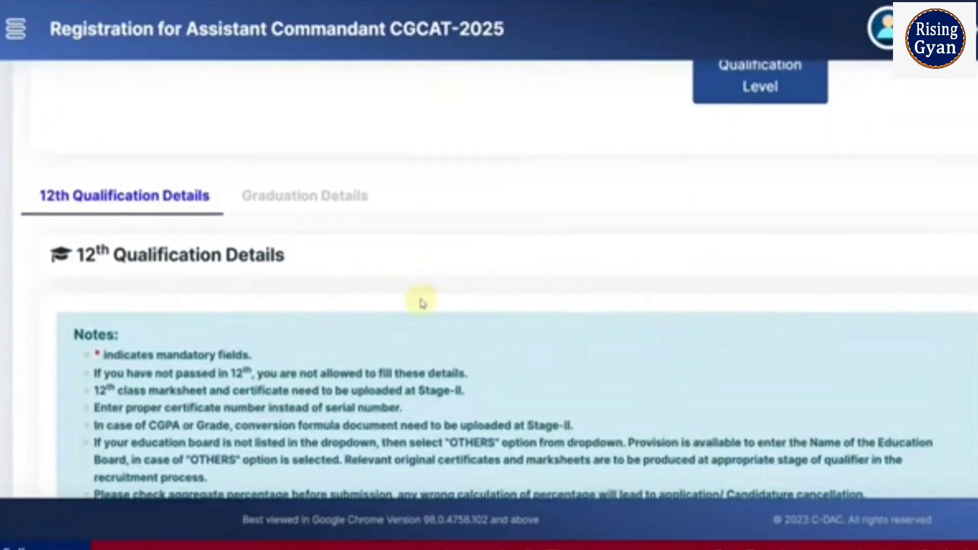
pyautogui.hotkey('ctrl', '-')
pyautogui.scroll(-3, 457, 303)
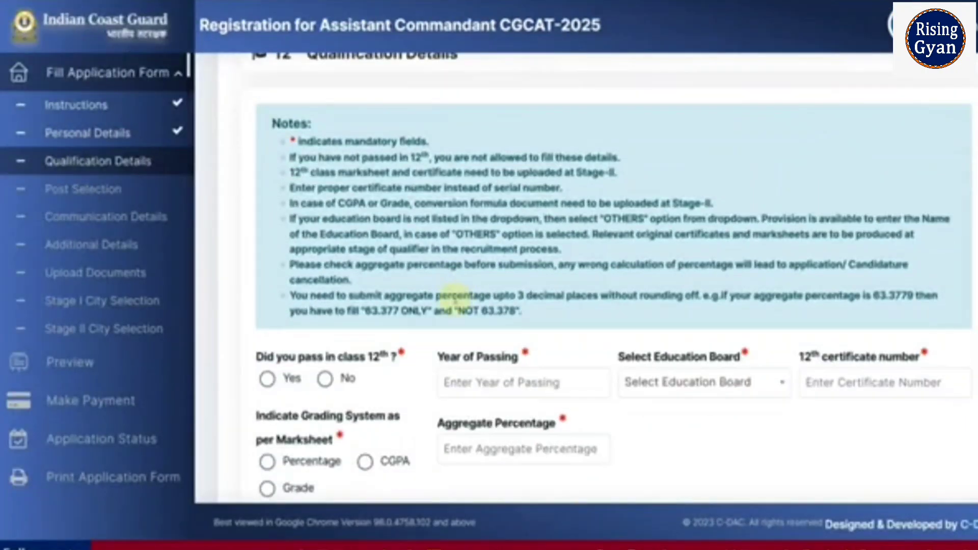
pyautogui.scroll(-2, 455, 300)
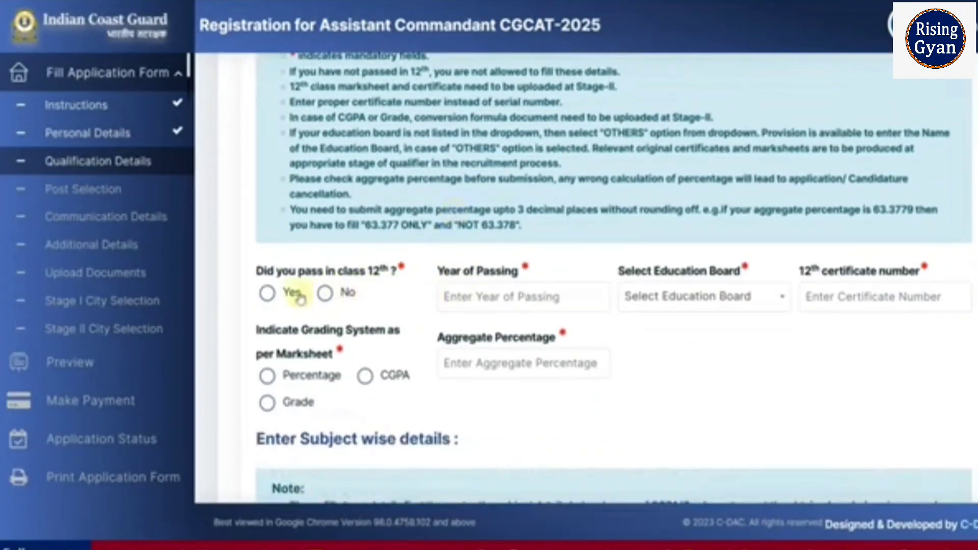
pyautogui.click(266, 294)
pyautogui.click(475, 301)
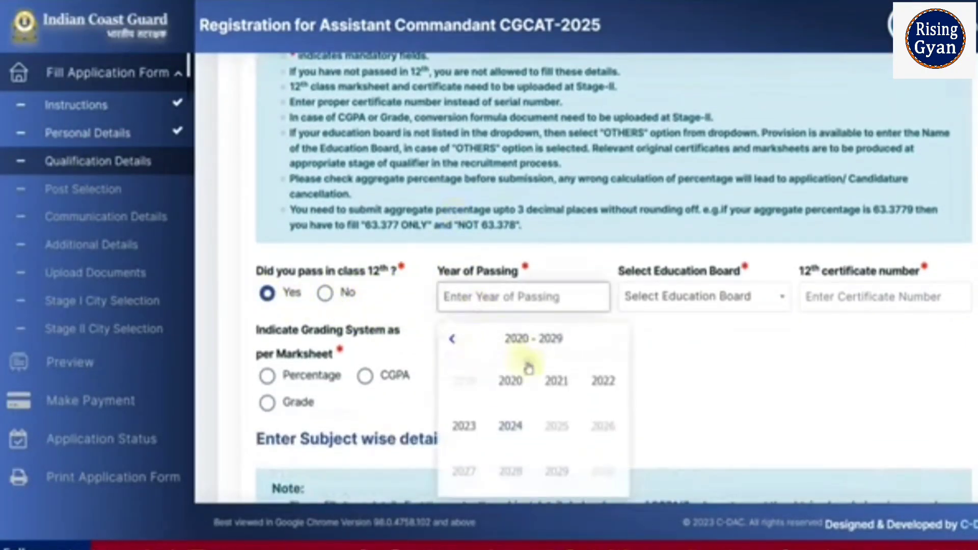
pyautogui.click(452, 339)
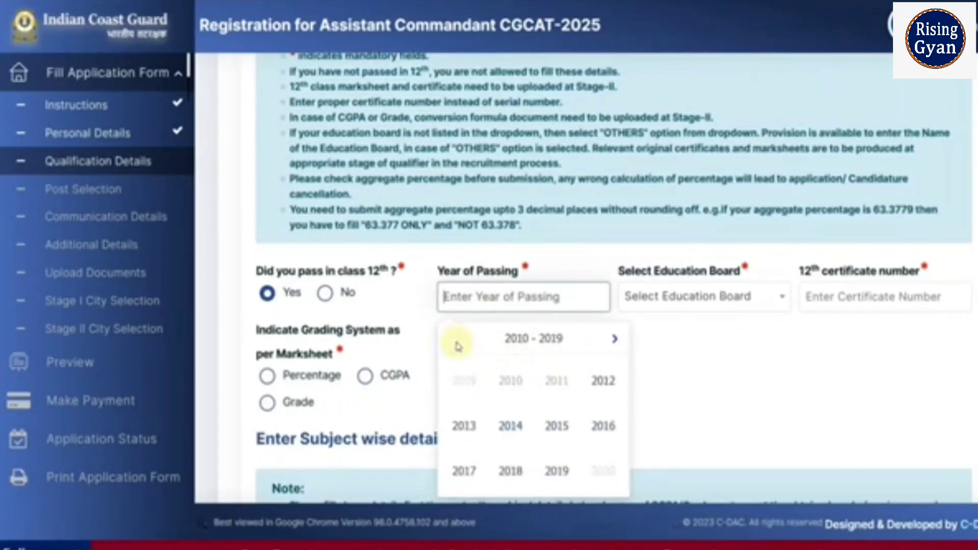
pyautogui.click(530, 472)
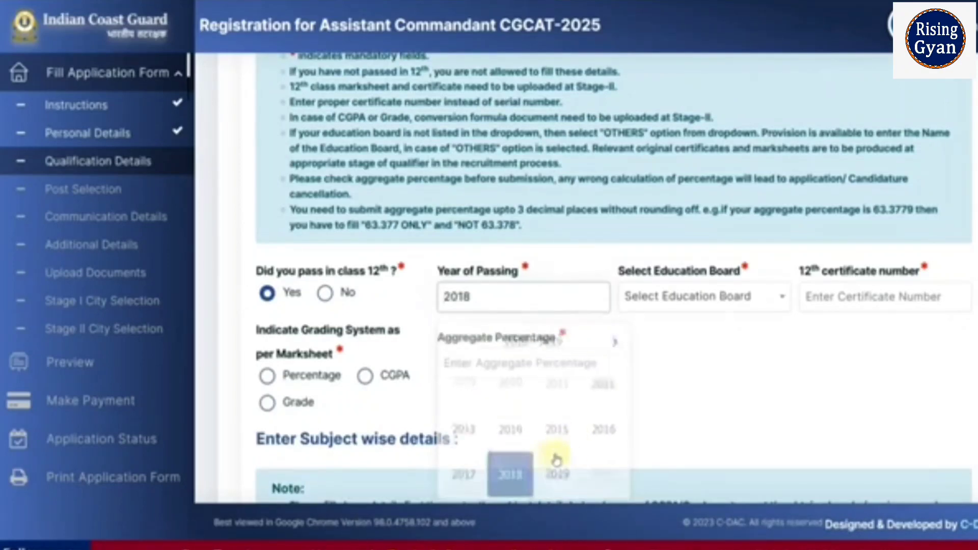
# Select Board of Secondary Education (Andhra Pradesh) as the education board and enter the 12th certificate number.
pyautogui.click(690, 303)
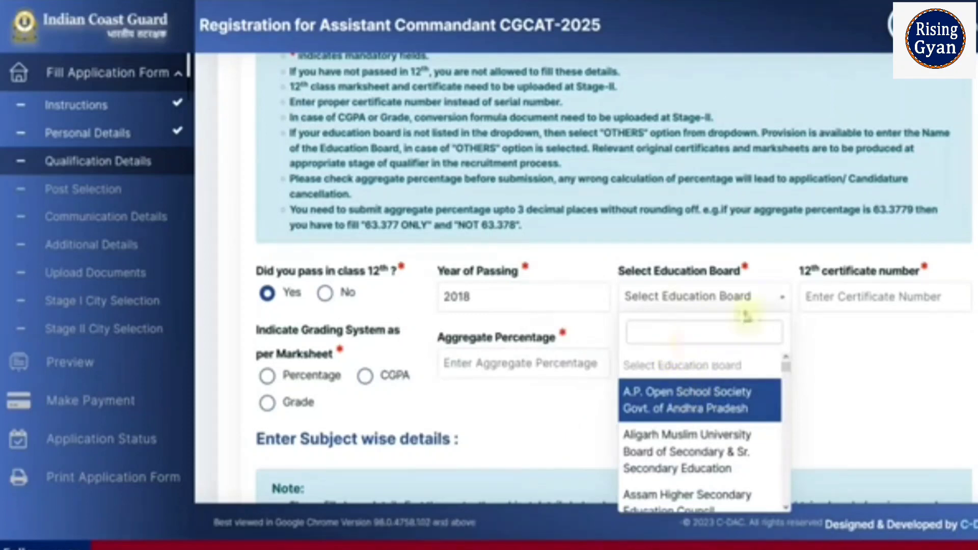
pyautogui.scroll(-2, 800, 316)
pyautogui.scroll(-3, 694, 321)
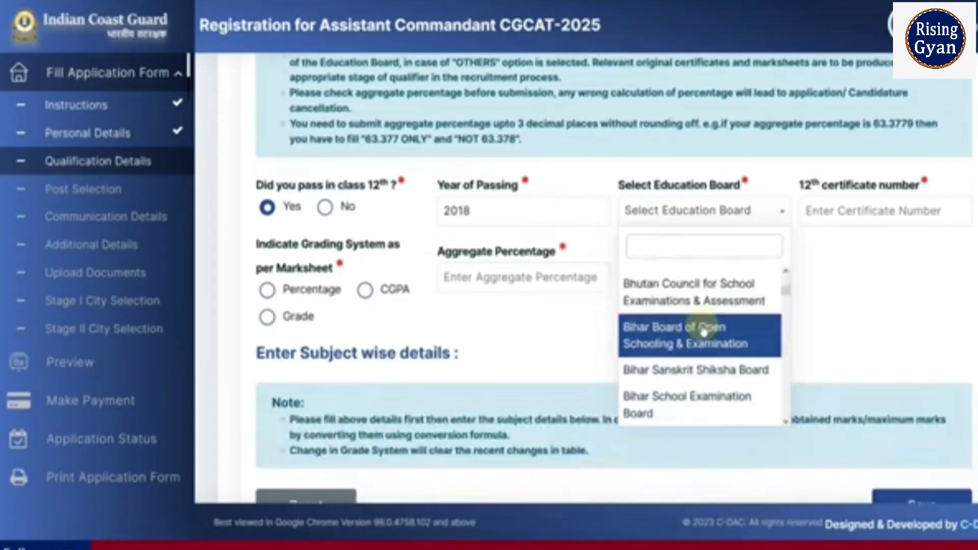
pyautogui.scroll(-2, 704, 333)
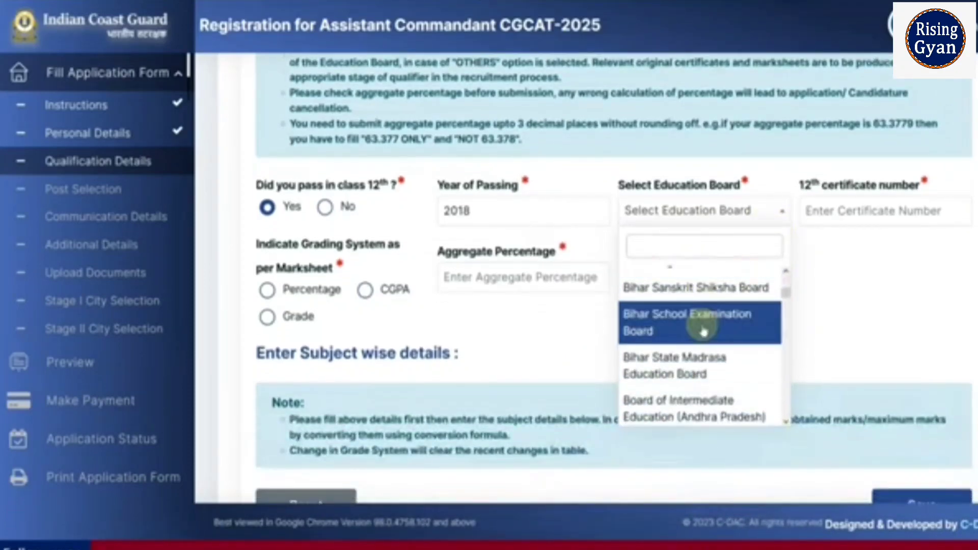
pyautogui.scroll(-5, 708, 336)
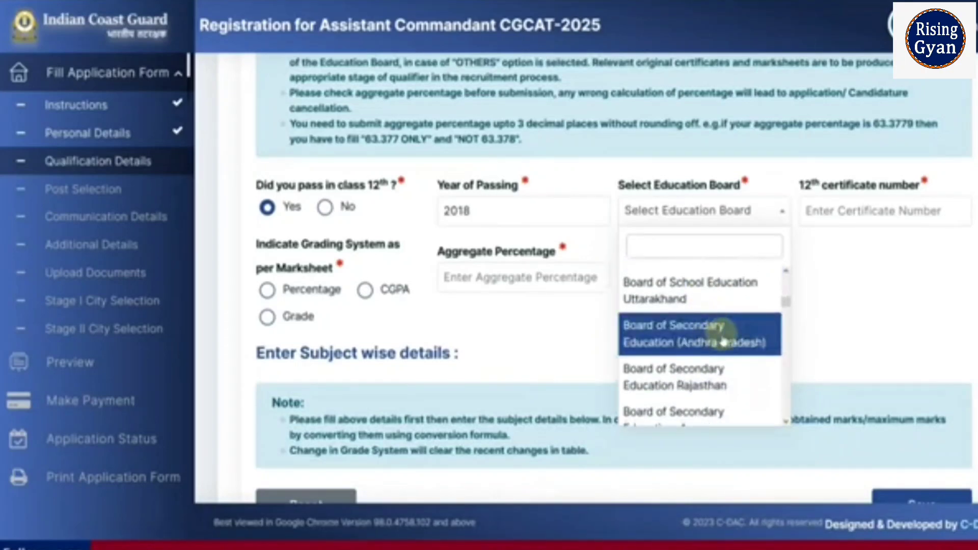
pyautogui.click(724, 377)
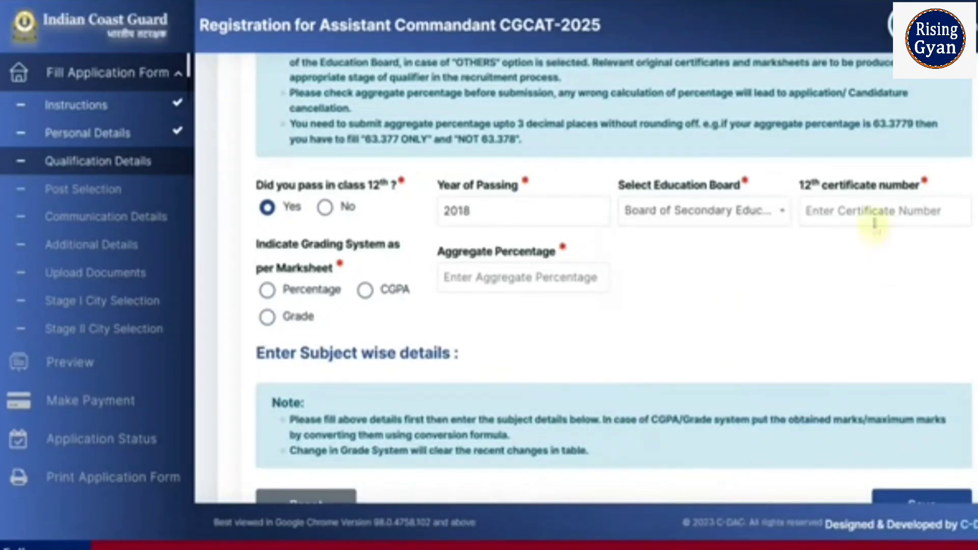
pyautogui.click(868, 215)
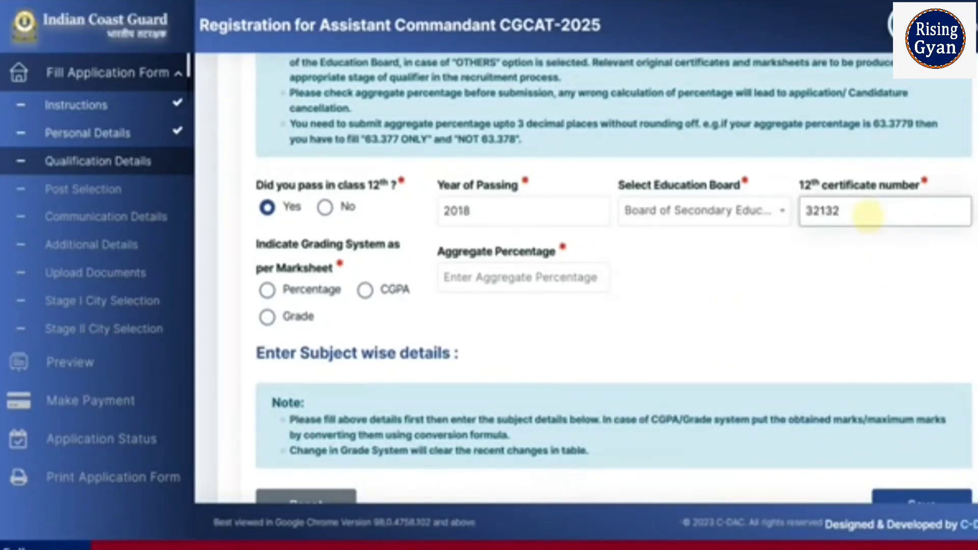
# Set the grading system as per marksheet to CGPA.
pyautogui.click(269, 293)
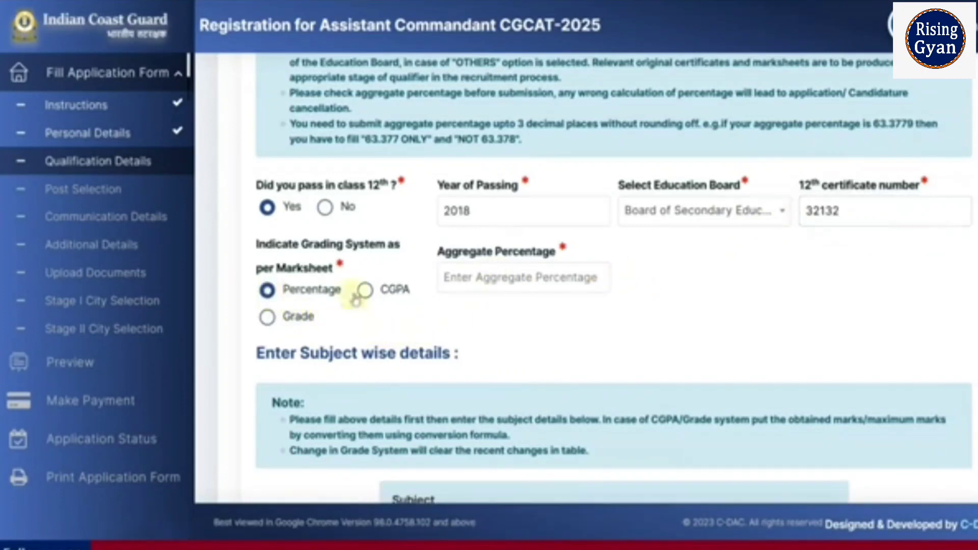
pyautogui.click(364, 292)
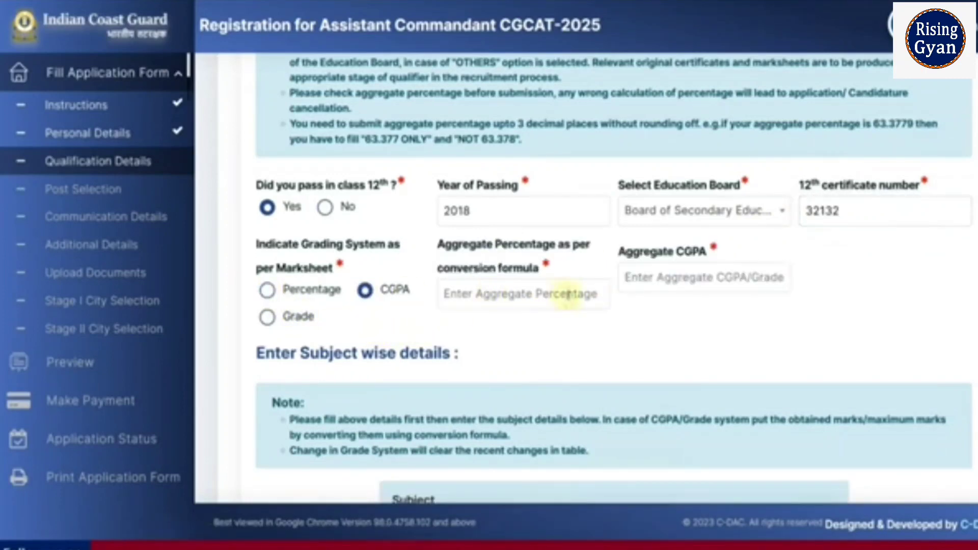
pyautogui.click(541, 303)
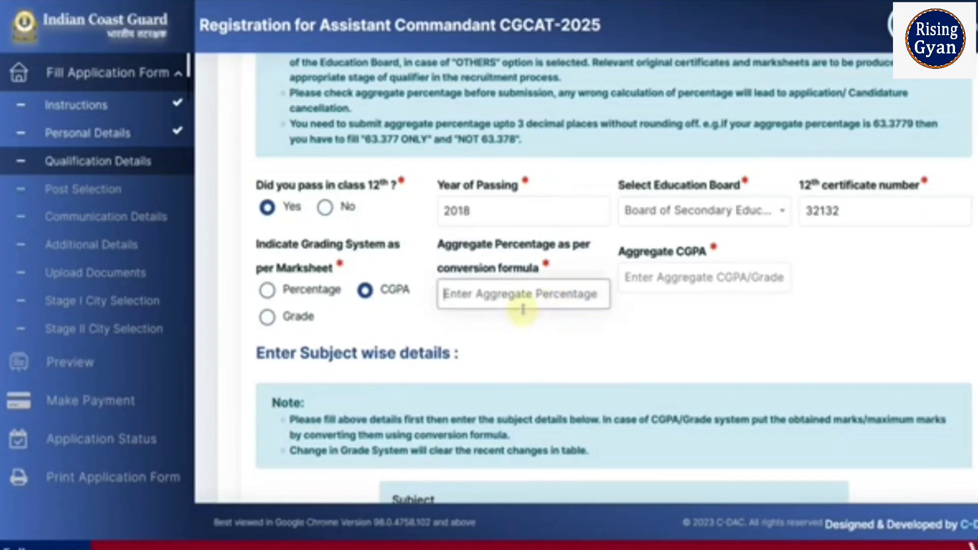
pyautogui.moveTo(459, 245); pyautogui.dragTo(532, 246)
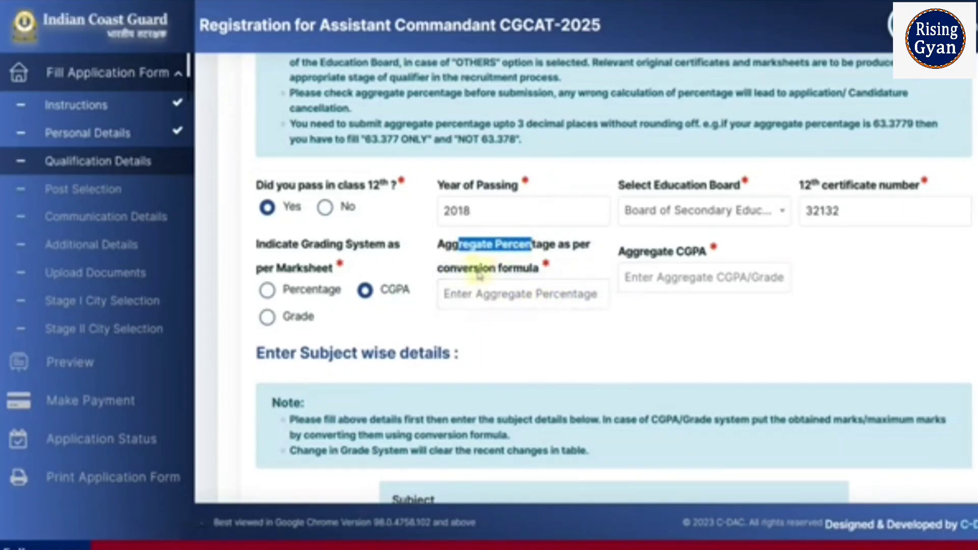
pyautogui.moveTo(468, 271); pyautogui.dragTo(514, 270)
pyautogui.click(519, 341)
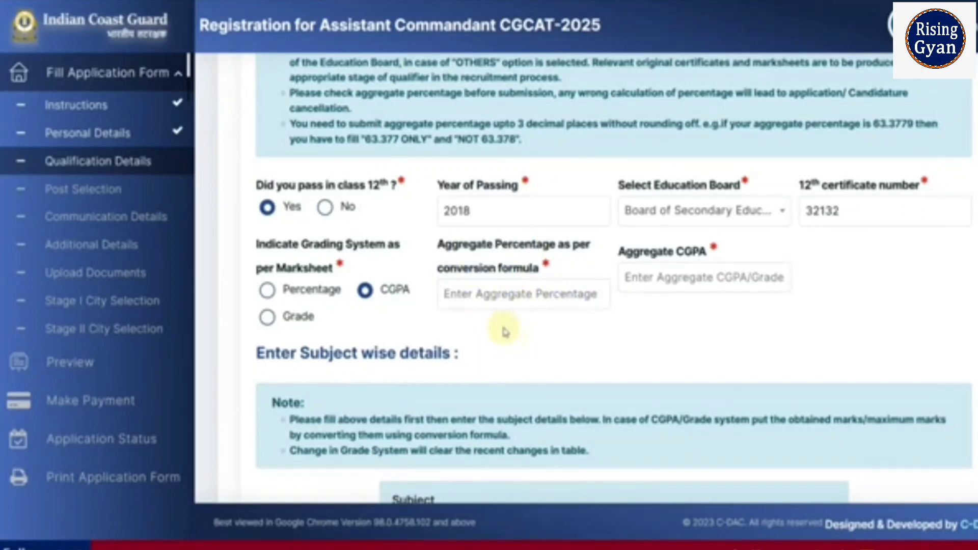
# Switch the grading system to Percentage and enter an aggregate percentage of 80.00.
pyautogui.click(499, 304)
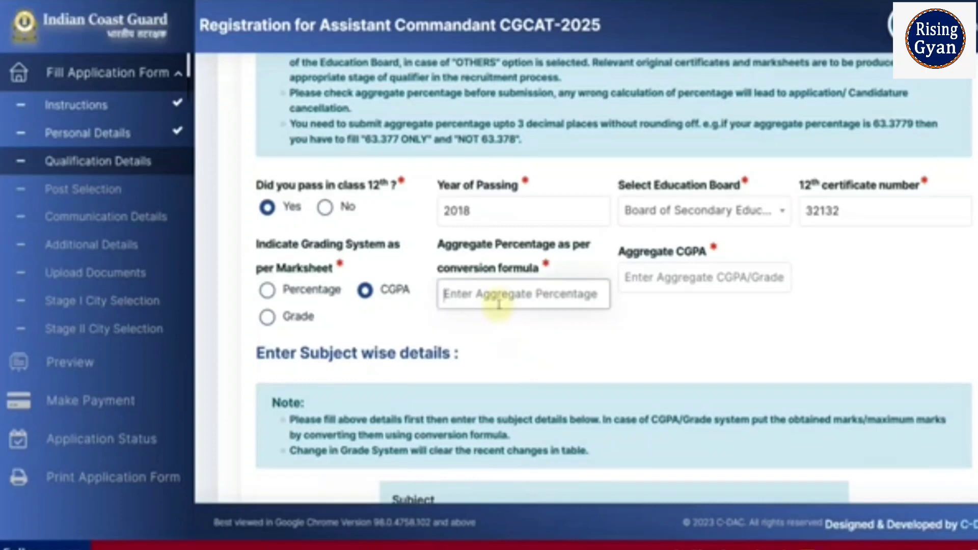
pyautogui.click(714, 286)
pyautogui.scroll(-3, 706, 325)
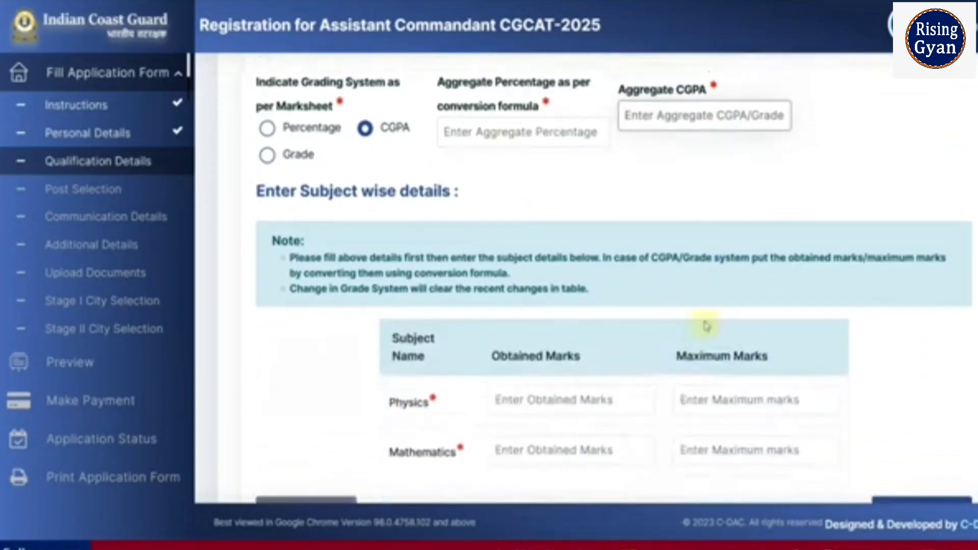
pyautogui.scroll(2, 560, 397)
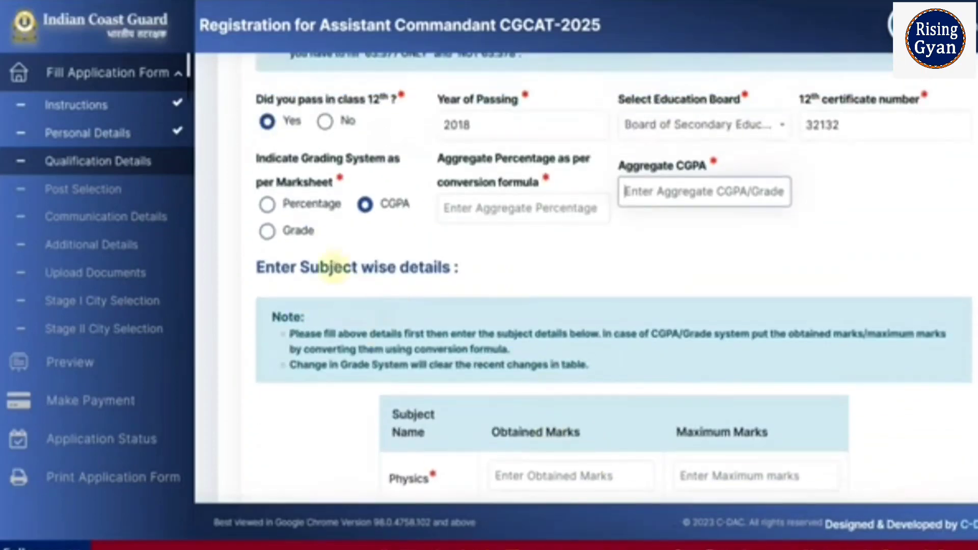
pyautogui.click(267, 204)
pyautogui.click(512, 204)
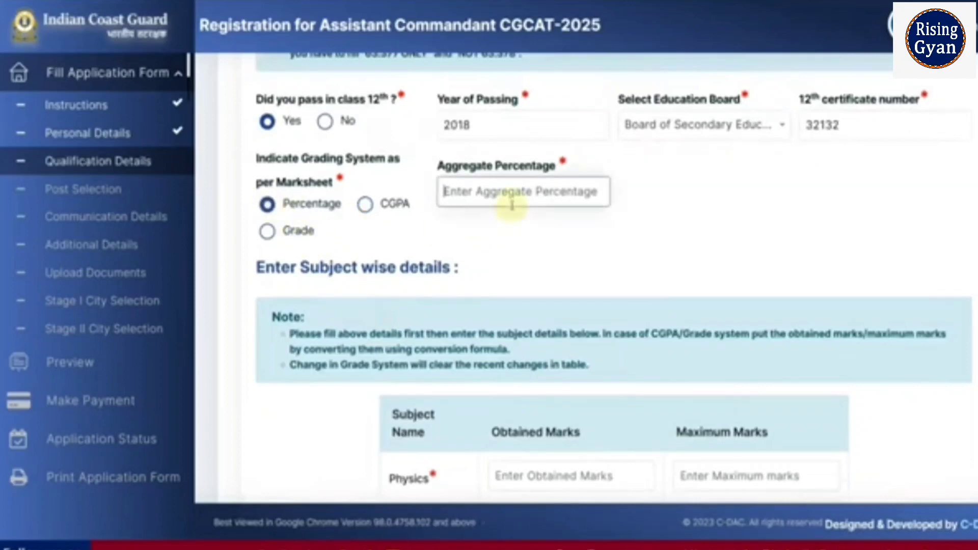
pyautogui.write('8')
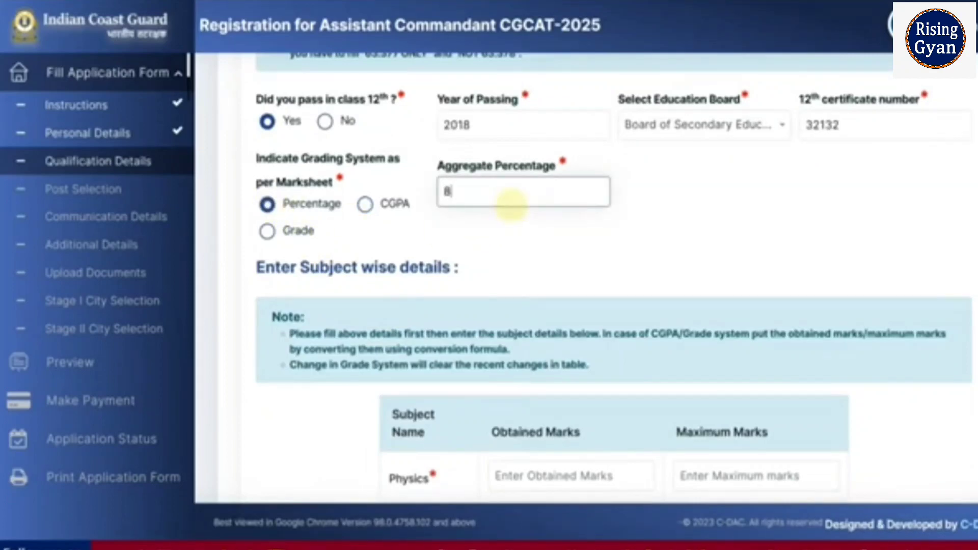
pyautogui.write('0.00')
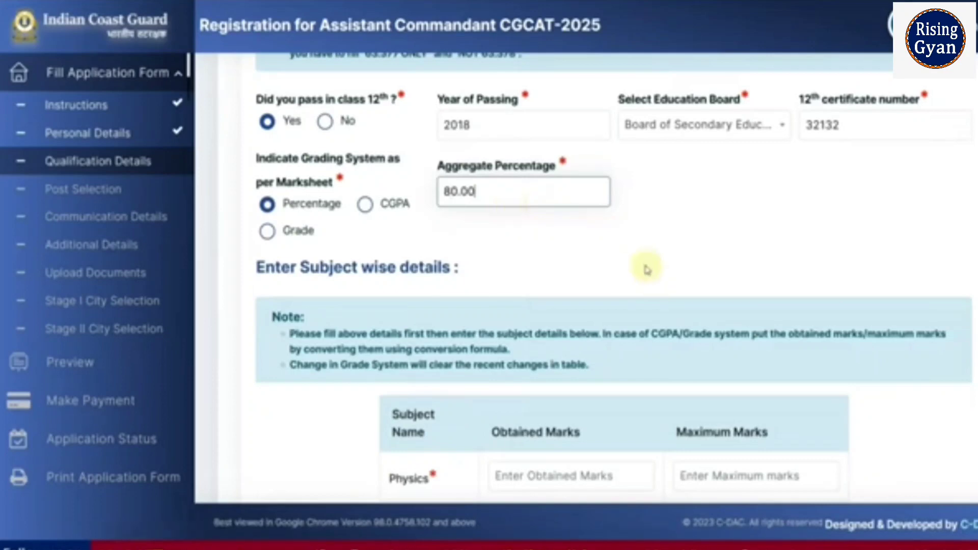
# Enter Physics marks as 89 obtained out of 100 maximum.
pyautogui.scroll(-3, 645, 267)
pyautogui.click(529, 318)
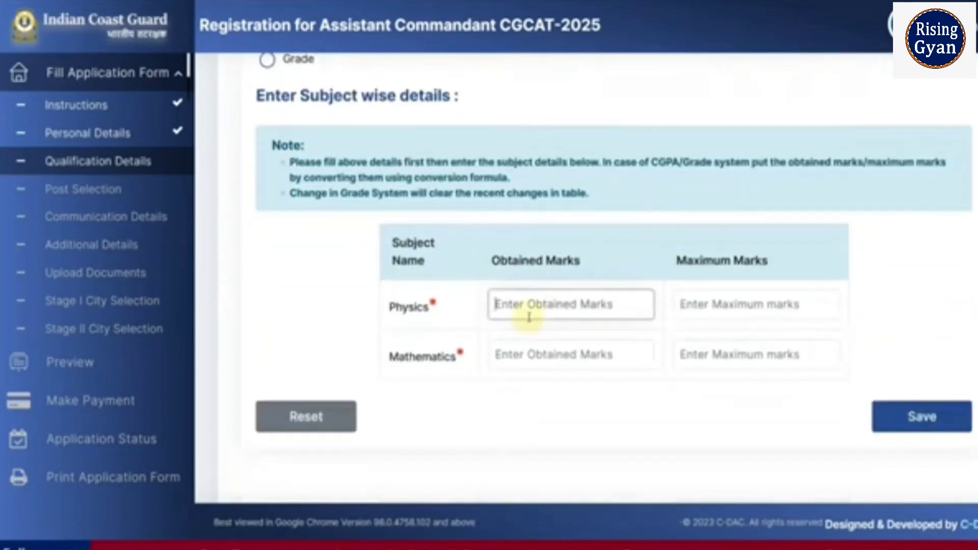
pyautogui.write('5')
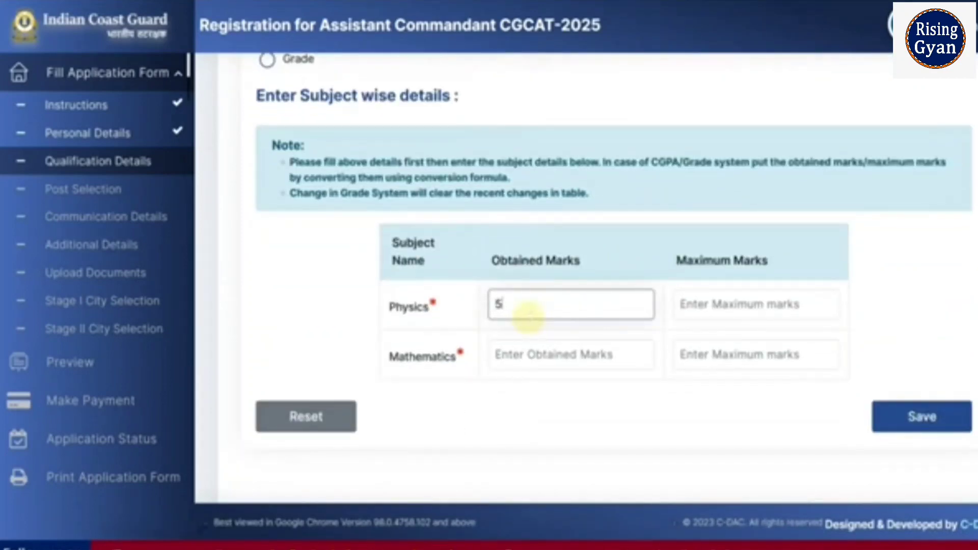
pyautogui.press('BackSpace')
pyautogui.write('5')
pyautogui.press('BackSpace')
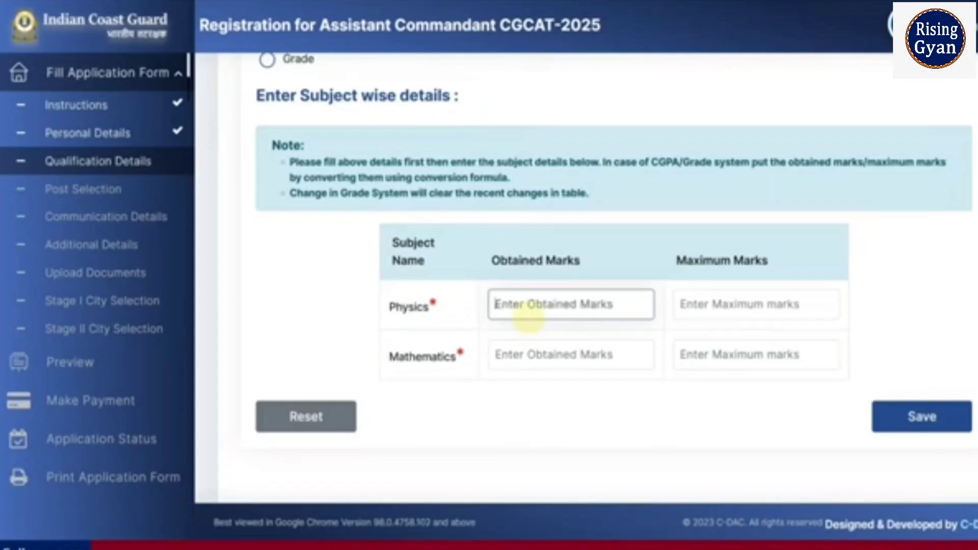
pyautogui.write('89')
pyautogui.press('Tab')
pyautogui.write('10')
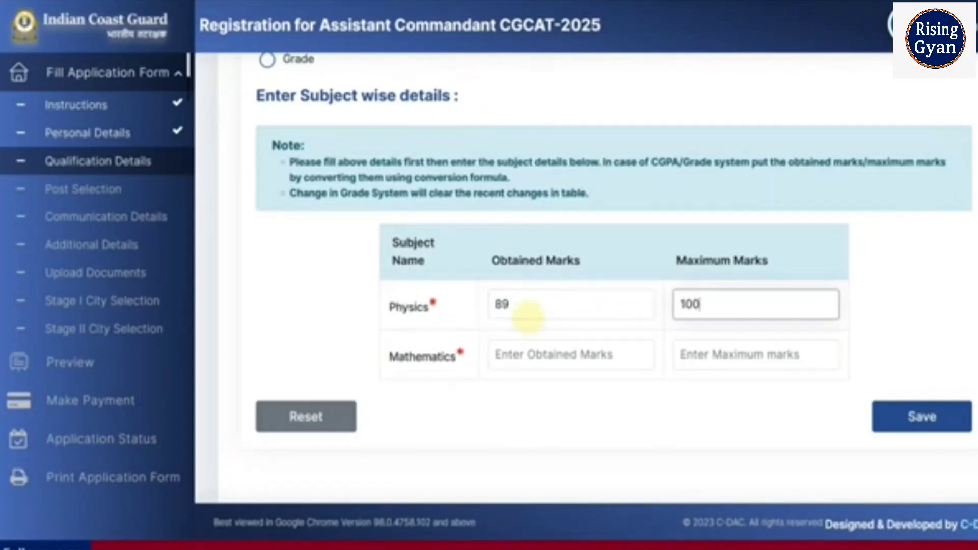
# Enter Mathematics marks as 88 out of 100 and save the 12th qualification details.
pyautogui.press('Tab')
pyautogui.write('8')
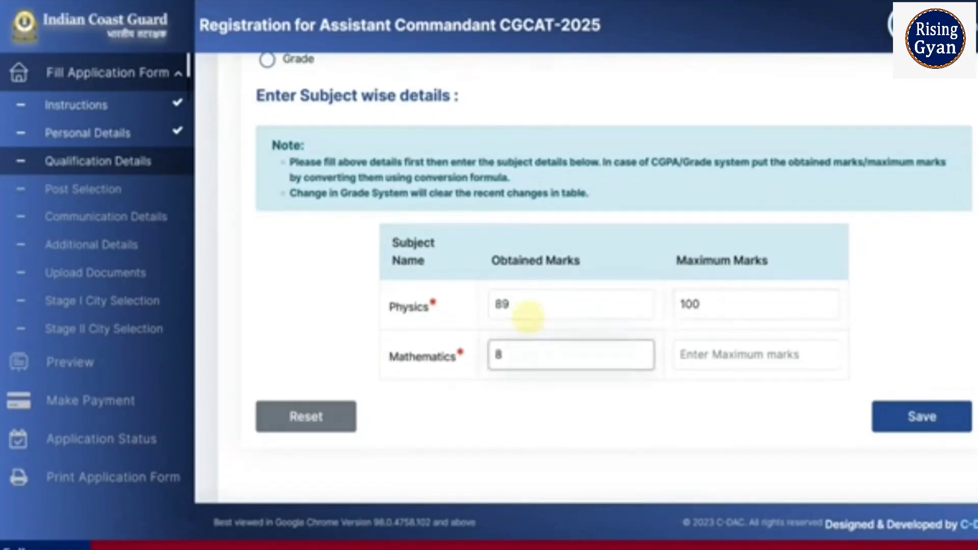
pyautogui.press('Tab')
pyautogui.write('1')
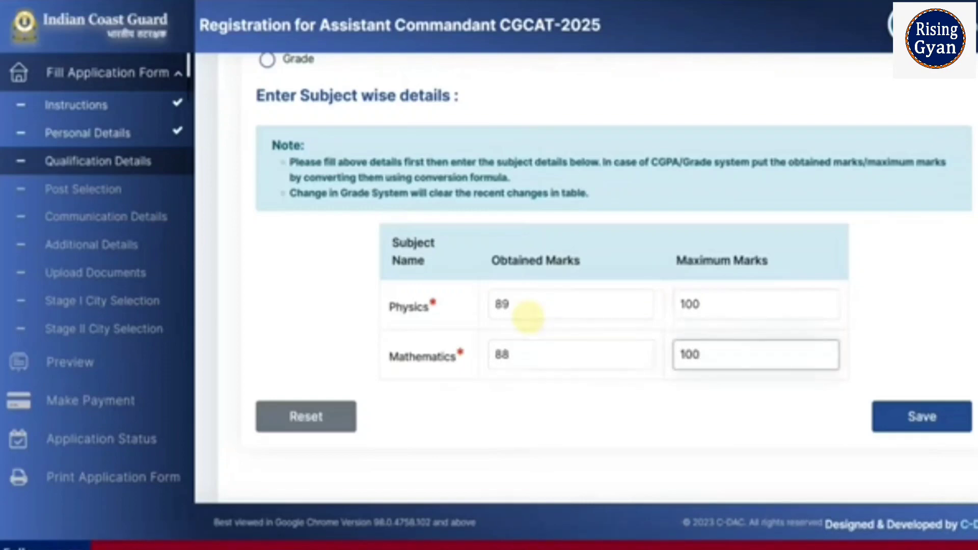
pyautogui.click(894, 427)
# Open the Graduation Details tab of the qualification section.
pyautogui.click(685, 207)
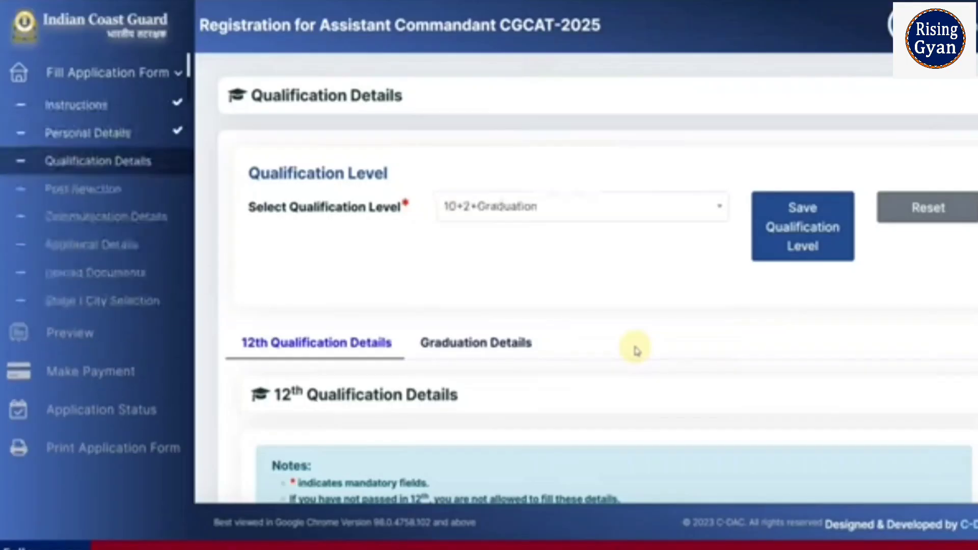
pyautogui.click(466, 347)
pyautogui.scroll(-8, 509, 341)
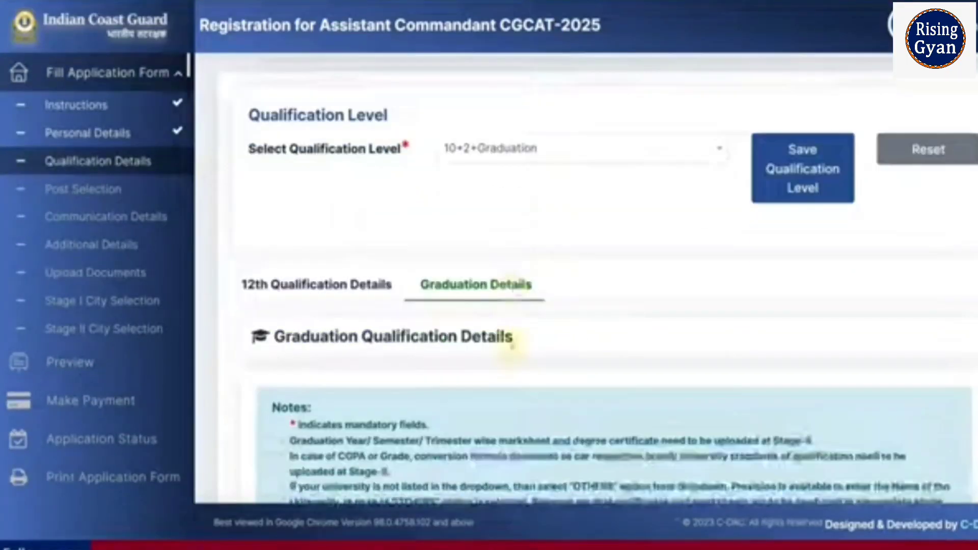
pyautogui.scroll(-5, 512, 349)
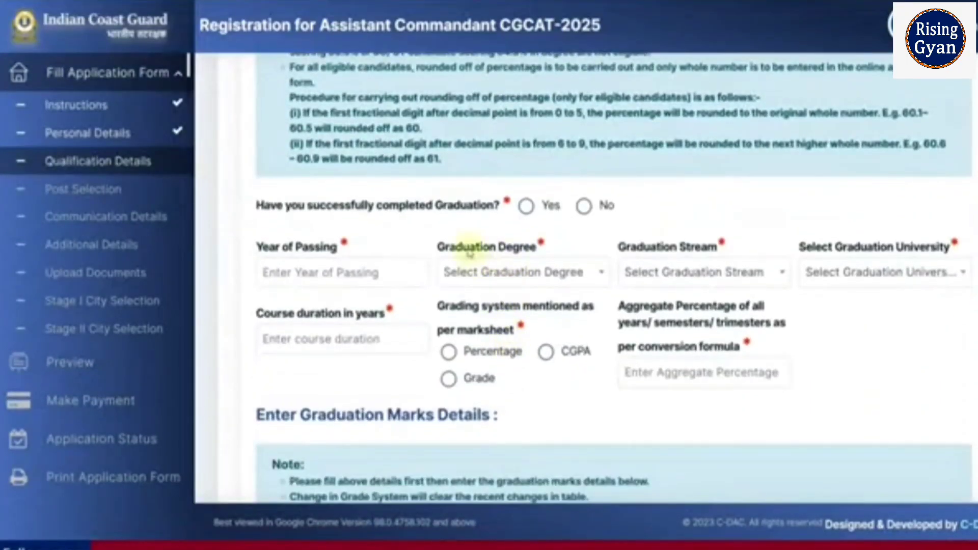
# Mark graduation as not completed and answer Yes to awaiting final-year results with no backlogs.
pyautogui.click(528, 209)
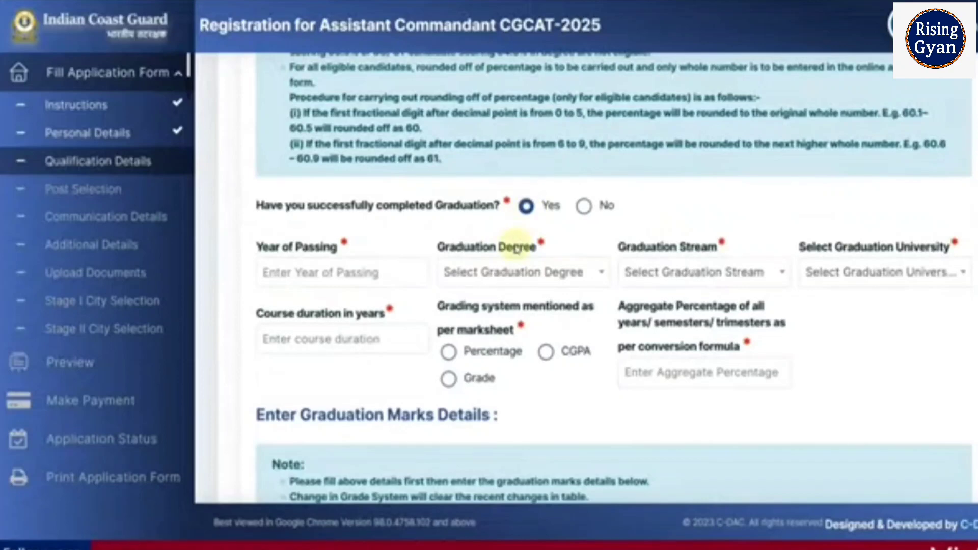
pyautogui.click(584, 206)
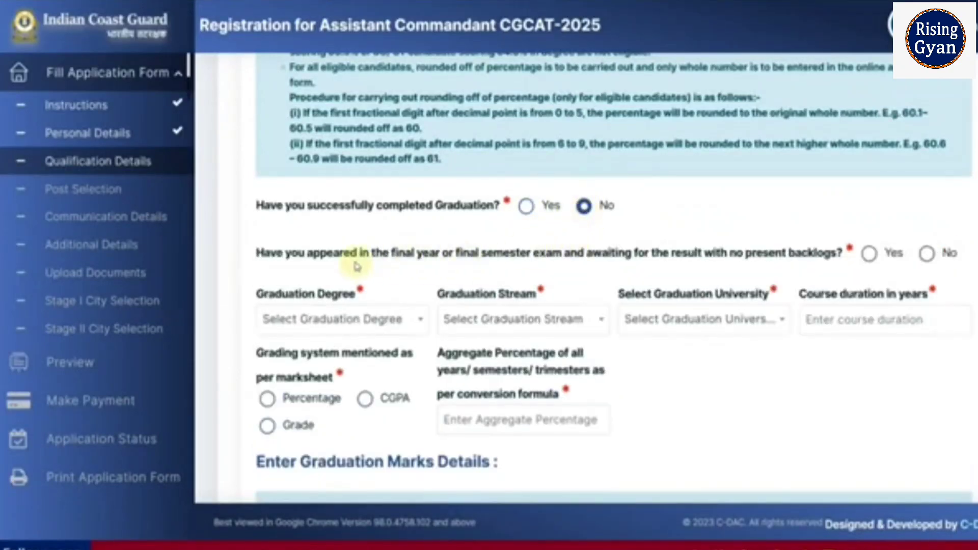
pyautogui.click(870, 255)
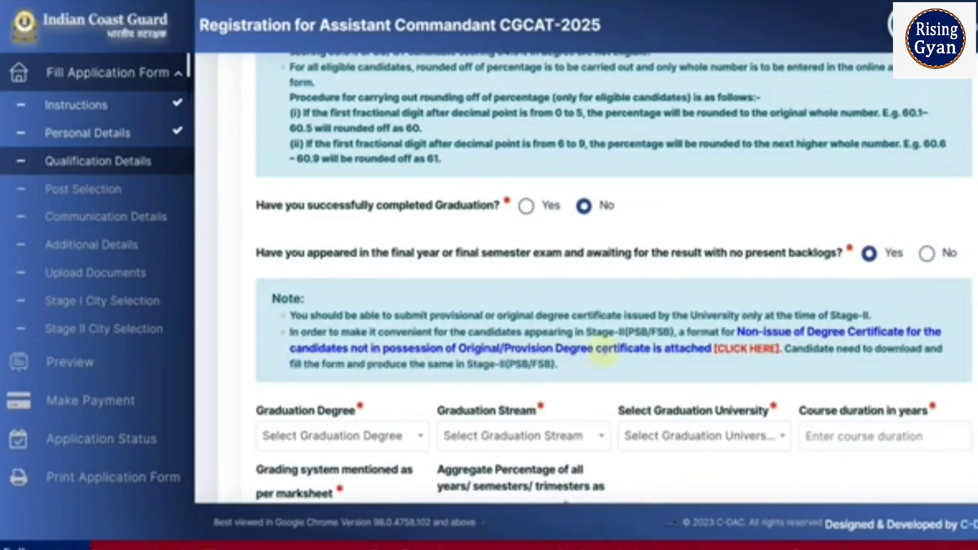
# Open and read the non-issue of degree certificate format for final-year candidates.
pyautogui.click(746, 349)
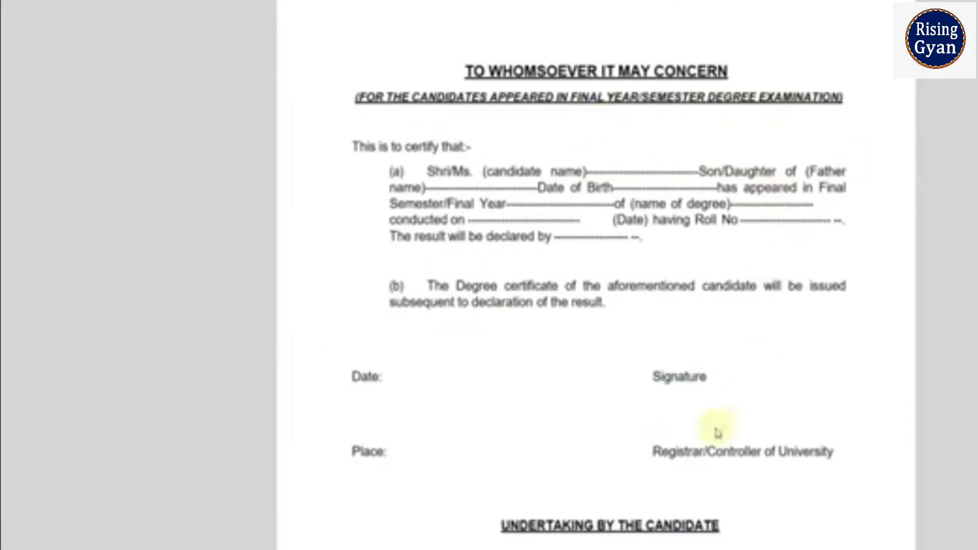
pyautogui.scroll(-5, 709, 468)
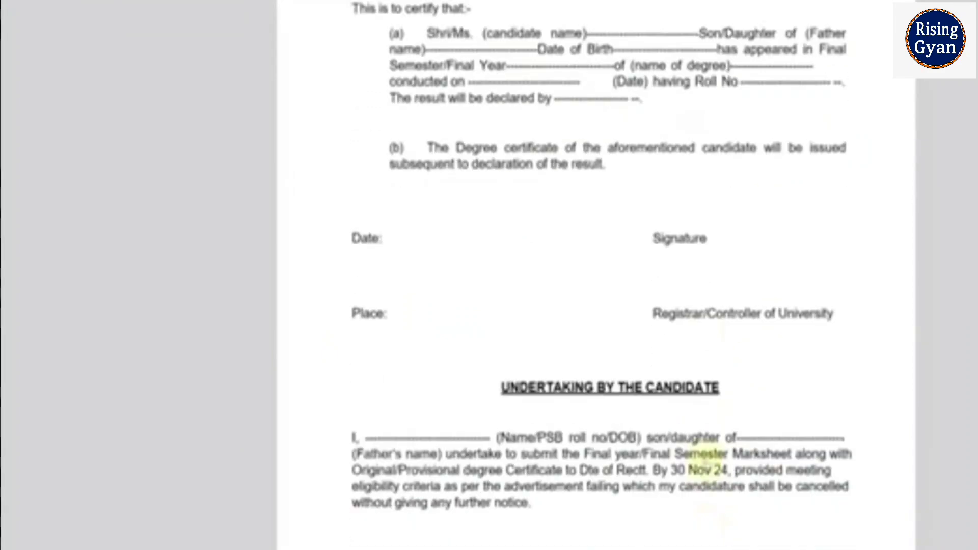
pyautogui.scroll(5, 703, 328)
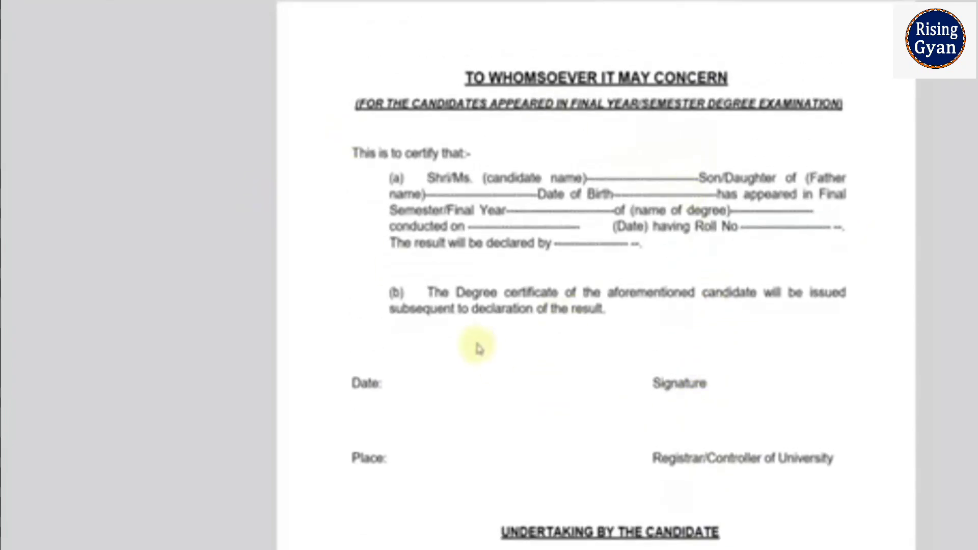
pyautogui.scroll(-4, 510, 247)
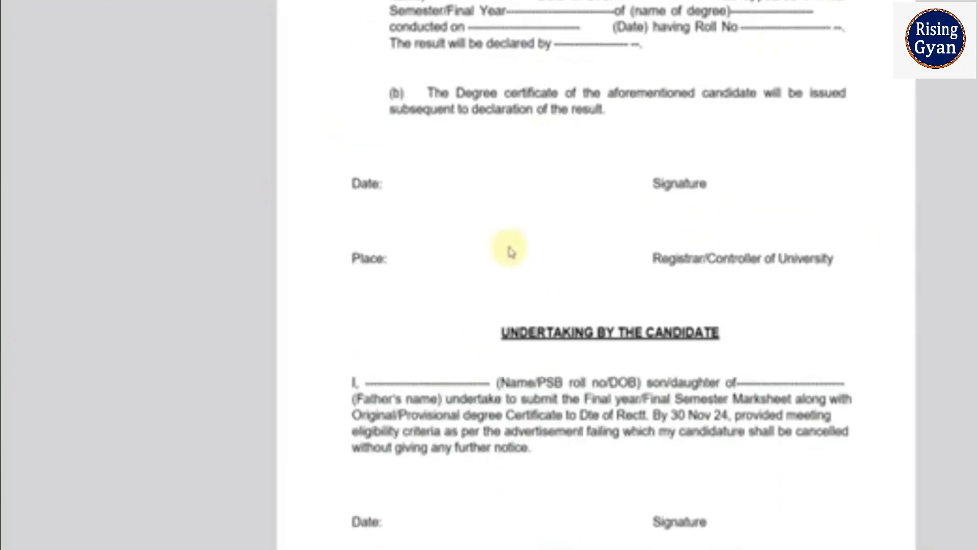
pyautogui.scroll(4, 647, 224)
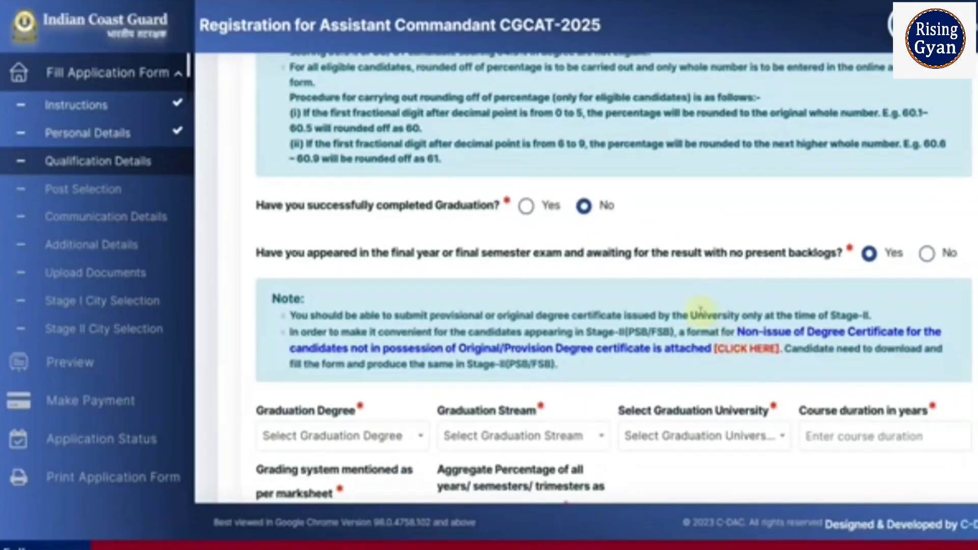
# Mark graduation as successfully completed and set the graduation year of passing to 2023.
pyautogui.click(527, 205)
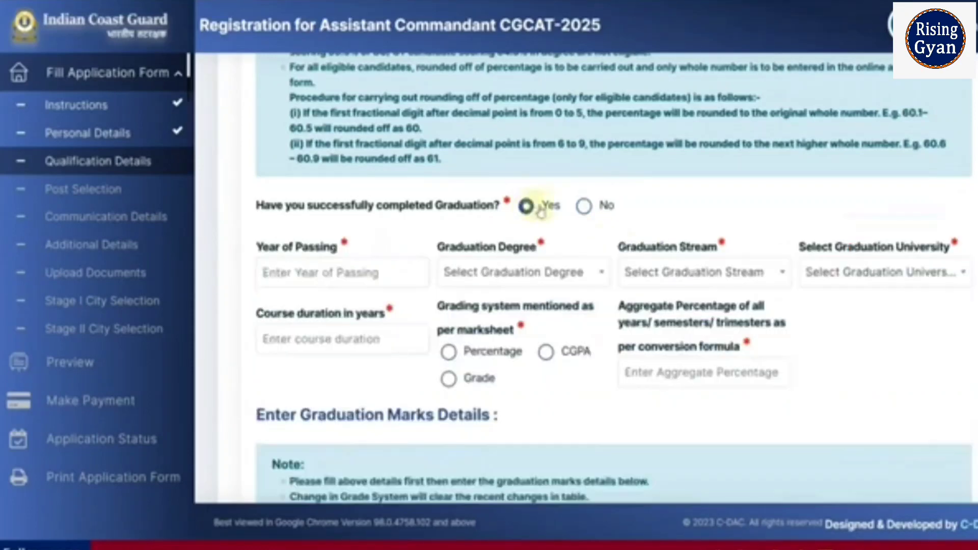
pyautogui.click(372, 271)
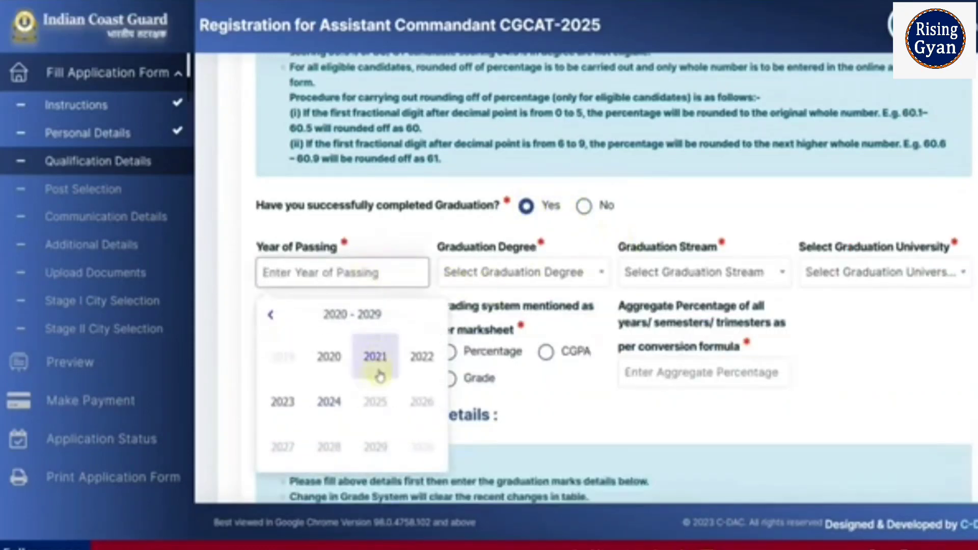
pyautogui.click(283, 402)
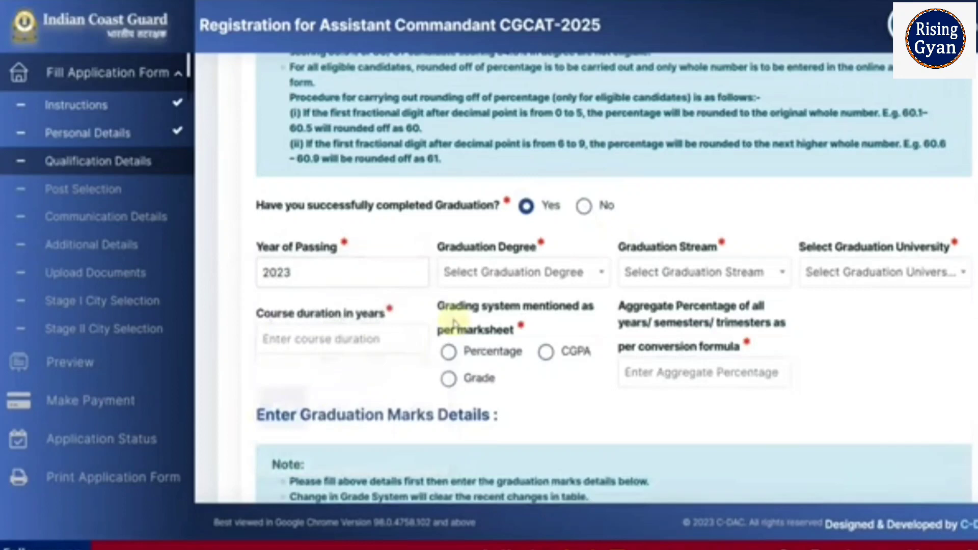
# Select Bachelor of Technology as the graduation degree and Mechanical Engineering as the stream.
pyautogui.click(498, 285)
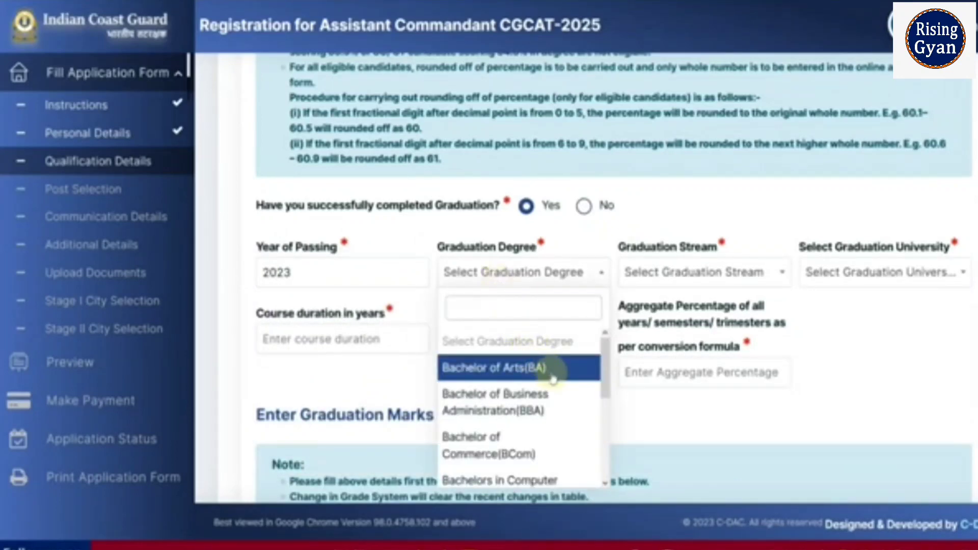
pyautogui.scroll(-2, 550, 423)
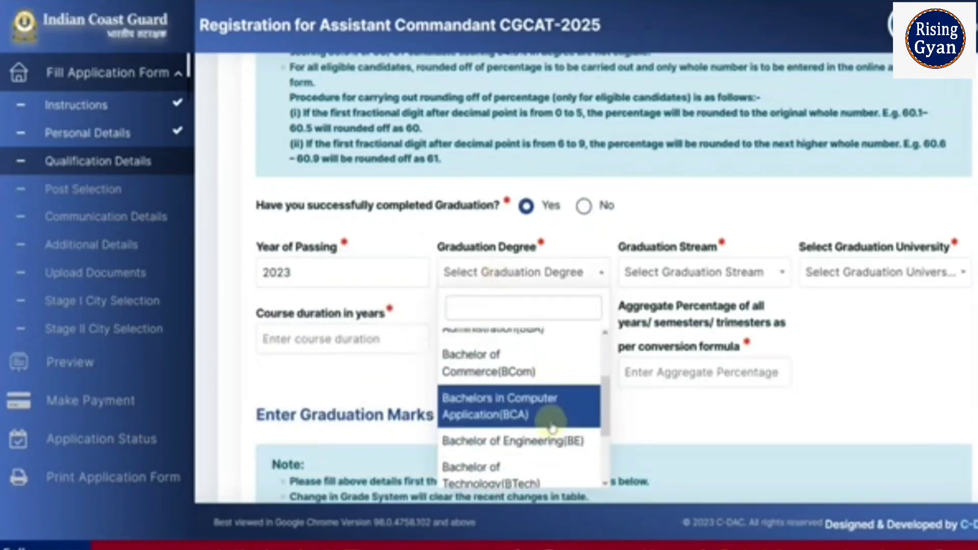
pyautogui.scroll(-2, 552, 427)
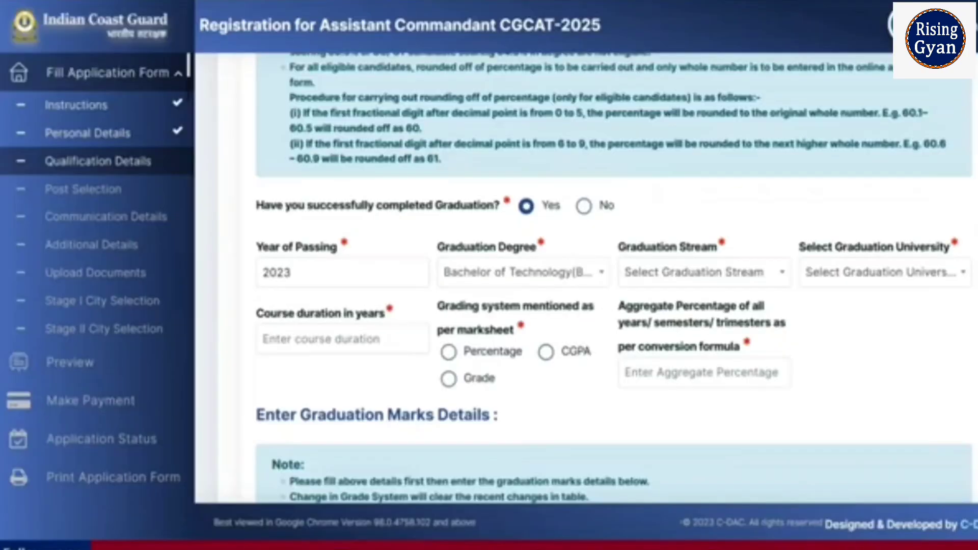
pyautogui.click(721, 274)
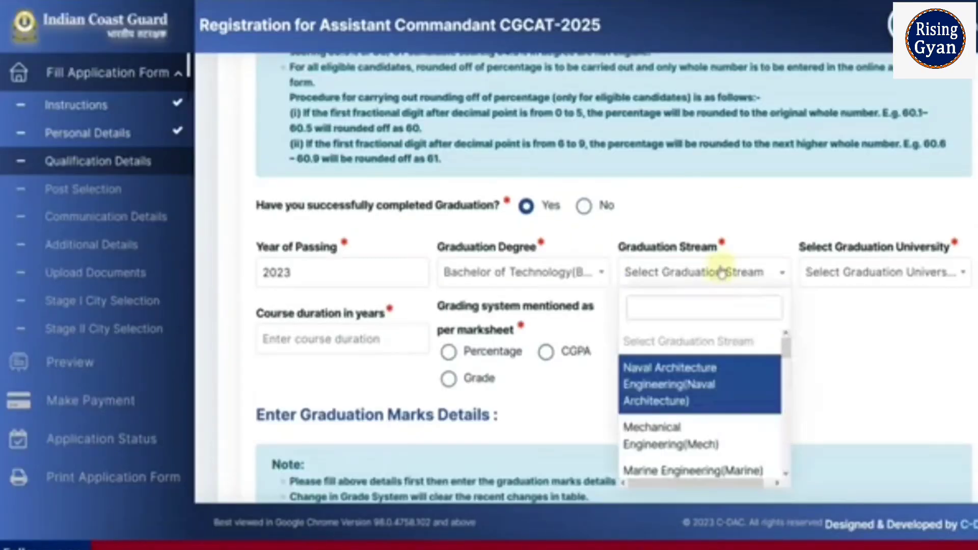
pyautogui.click(725, 435)
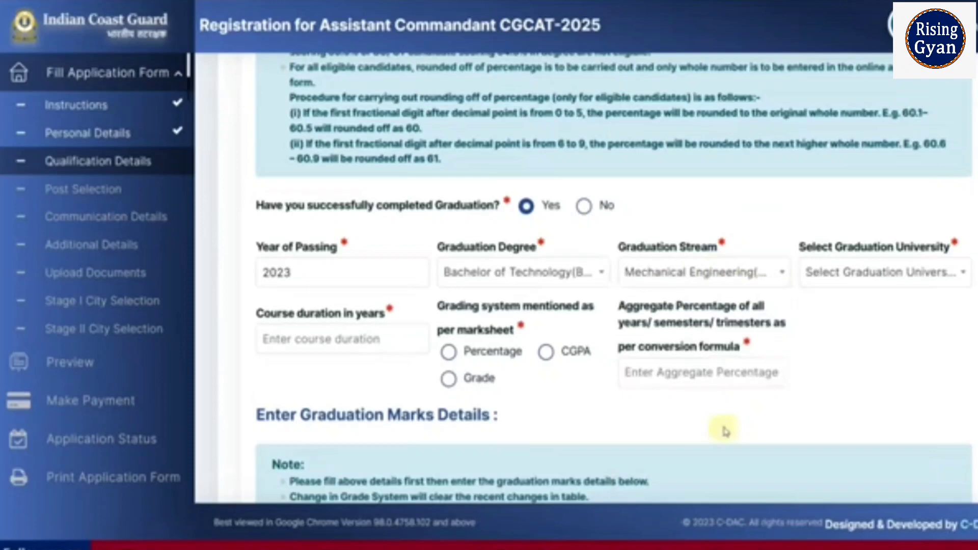
# Select Central University of Rajasthan as the graduation university.
pyautogui.click(841, 287)
pyautogui.scroll(-3, 889, 408)
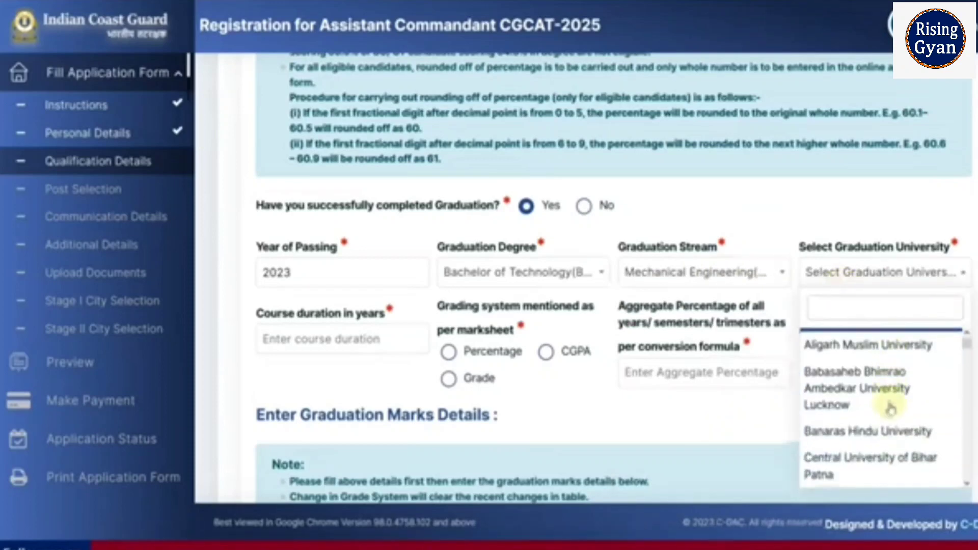
pyautogui.scroll(-1, 890, 408)
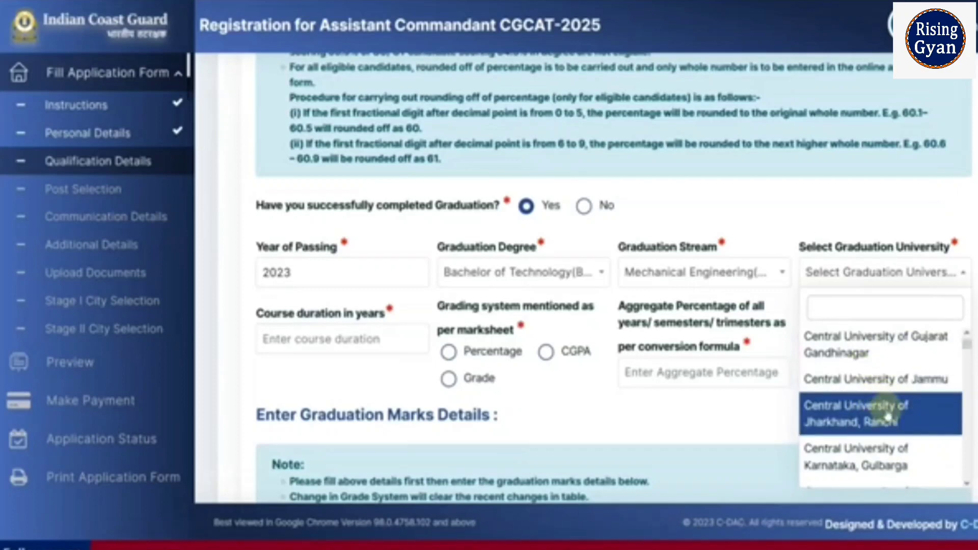
pyautogui.scroll(-2, 891, 418)
pyautogui.scroll(-1, 894, 415)
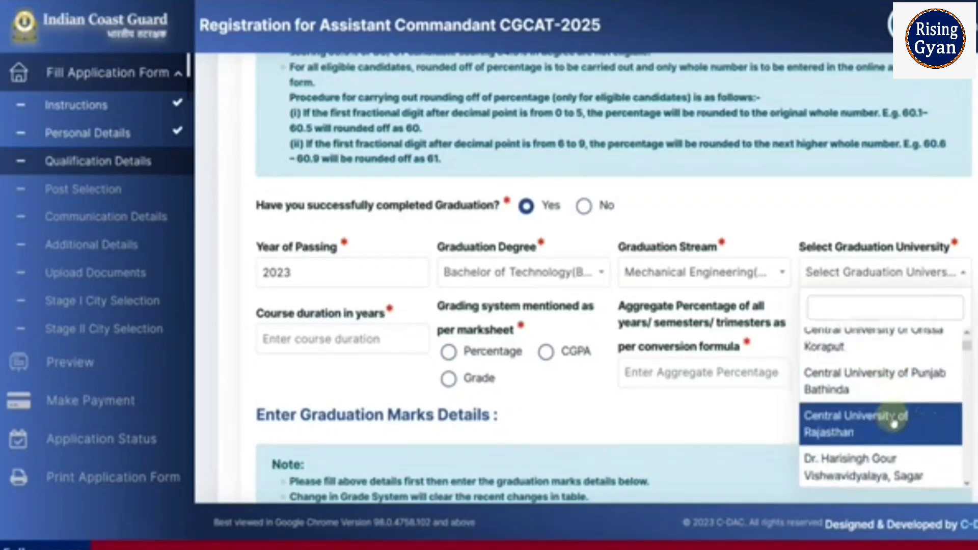
pyautogui.scroll(-2, 887, 397)
pyautogui.click(861, 361)
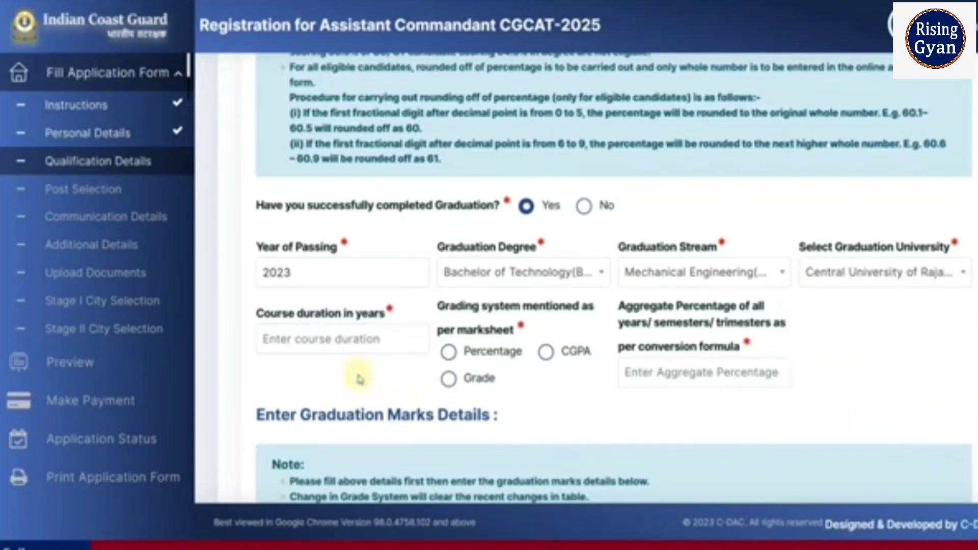
# Set the graduation course duration to 4 years and choose Percentage as the grading system.
pyautogui.click(347, 342)
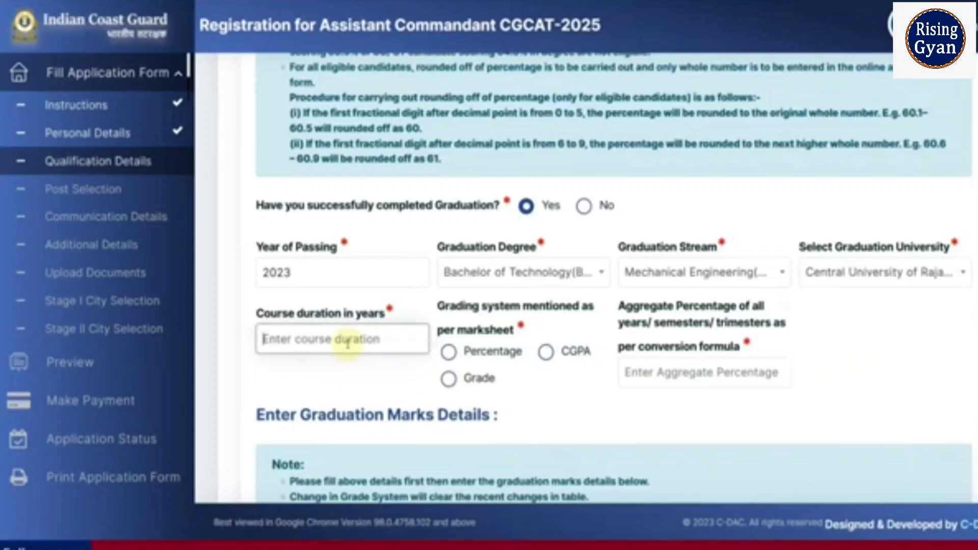
pyautogui.write('4')
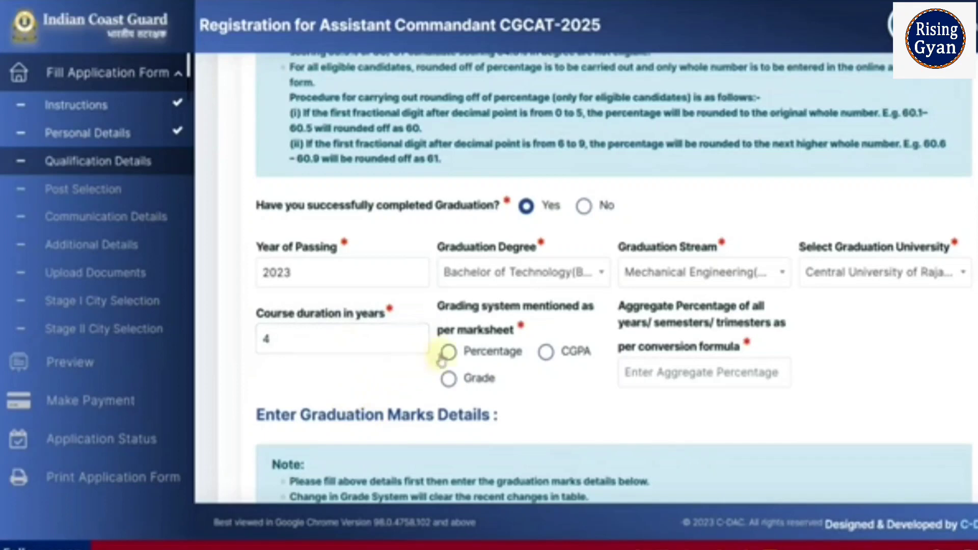
pyautogui.click(449, 353)
# Enter 72 as the aggregate graduation percentage.
pyautogui.click(628, 355)
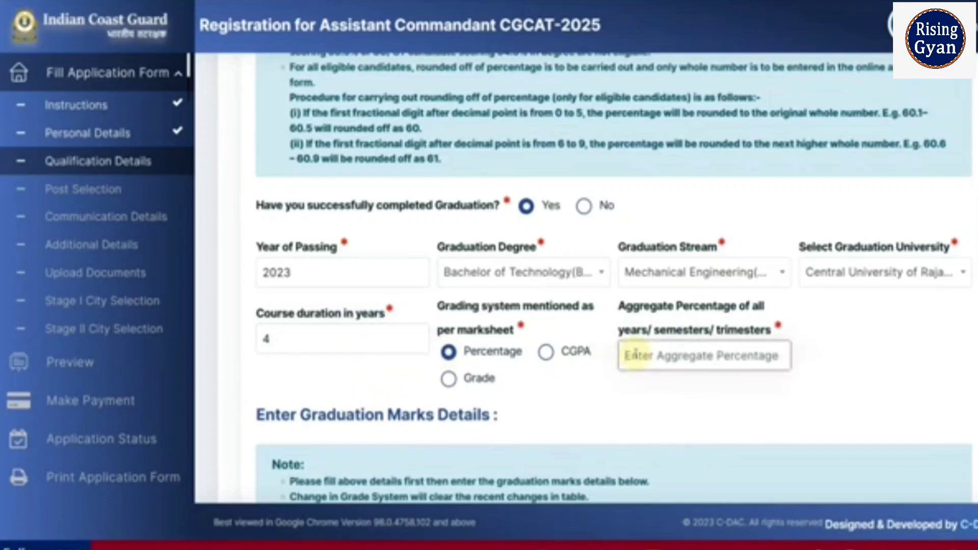
pyautogui.write('72')
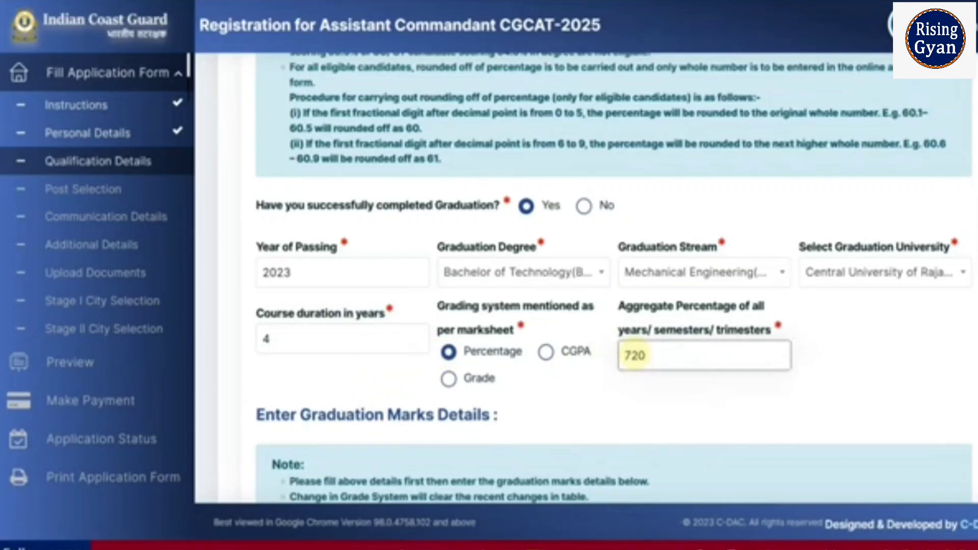
pyautogui.click(674, 431)
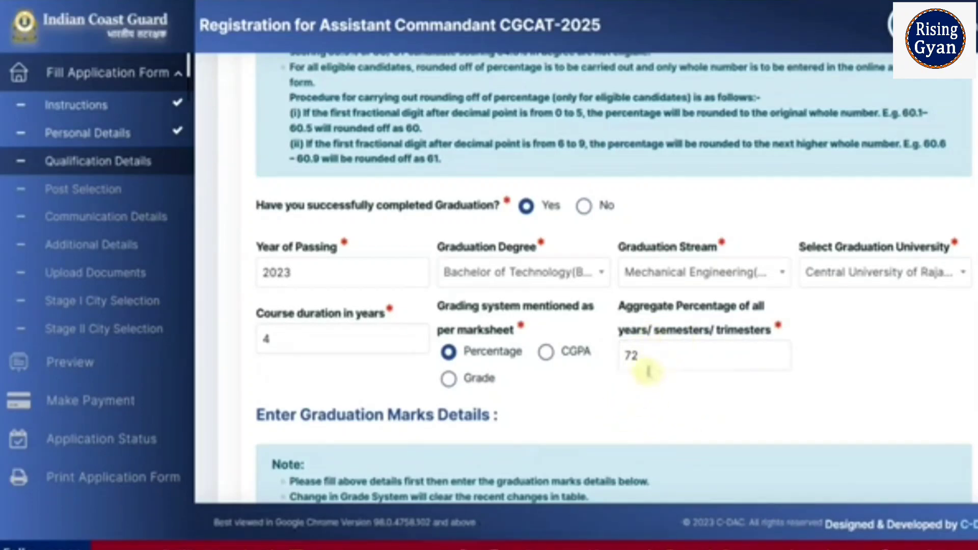
# Add a yearwise marks row for Year 1 with the Semester graduation pattern.
pyautogui.scroll(-5, 644, 377)
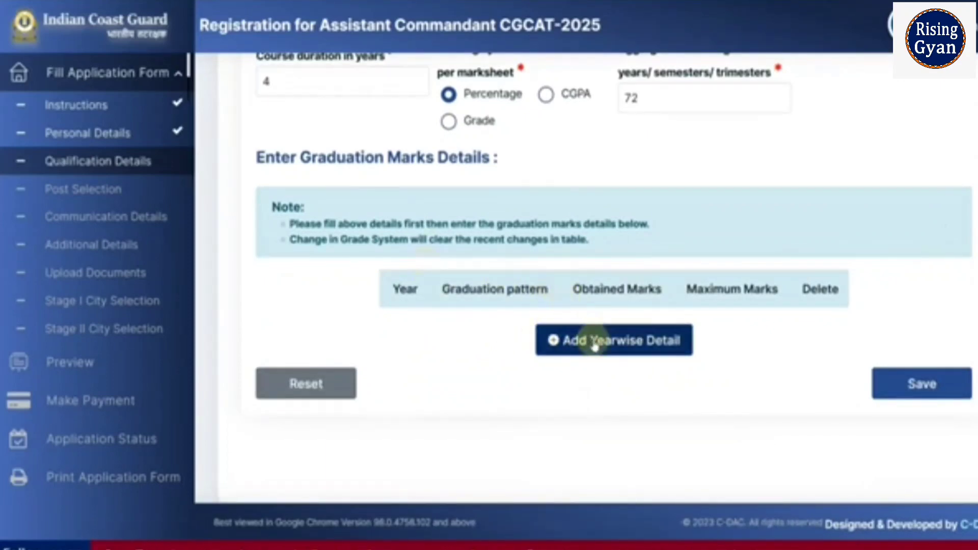
pyautogui.click(595, 345)
pyautogui.click(430, 355)
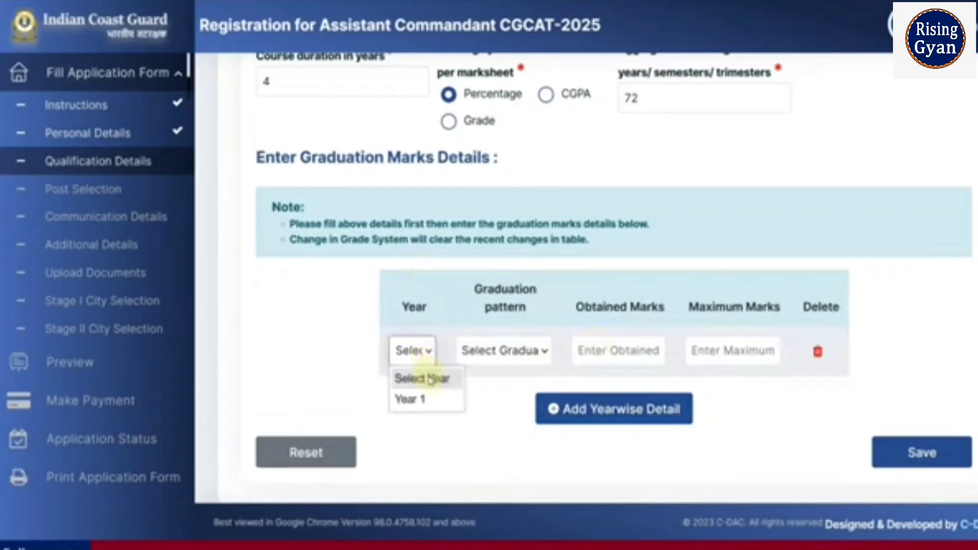
pyautogui.click(426, 399)
pyautogui.click(501, 365)
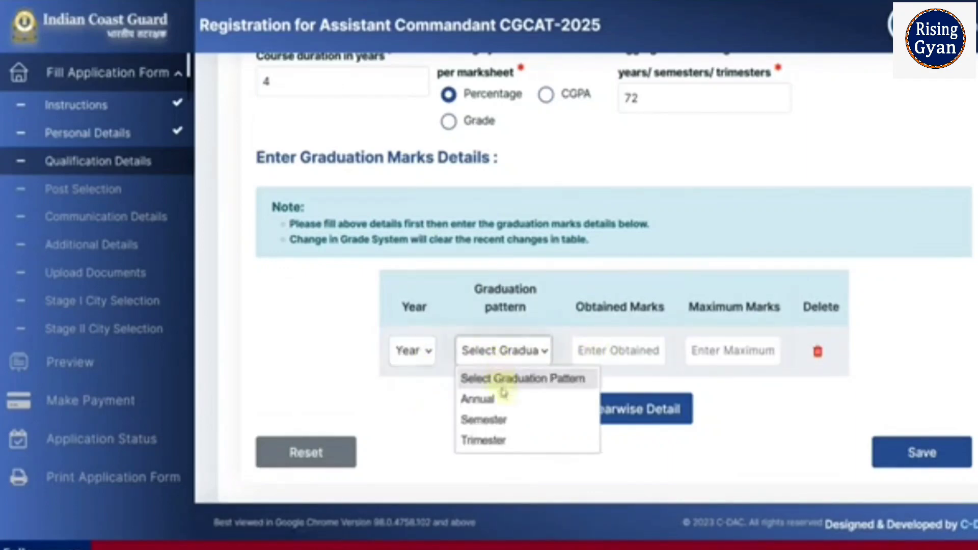
pyautogui.click(500, 419)
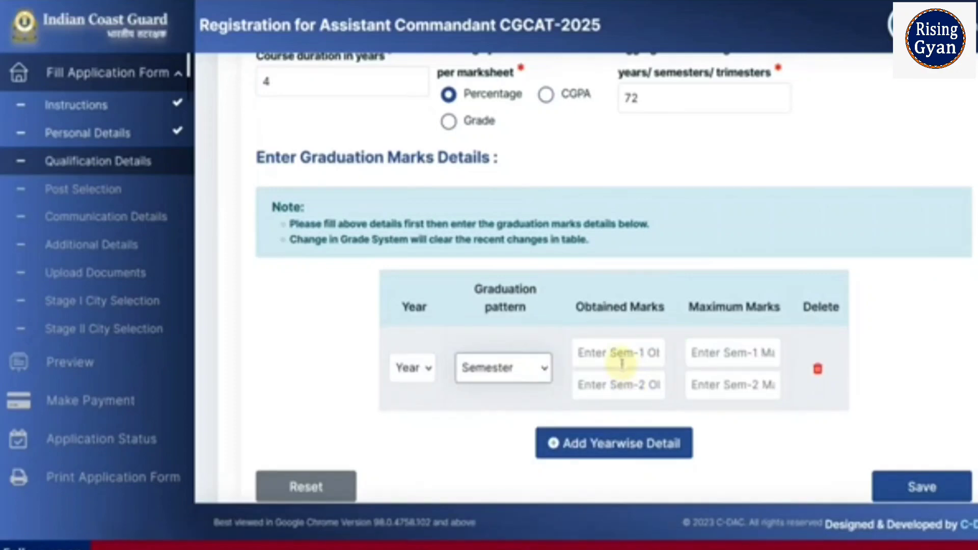
# Enter Year 1 semester marks of 677 and 644 obtained, each out of 1000 maximum.
pyautogui.click(622, 362)
pyautogui.write('677')
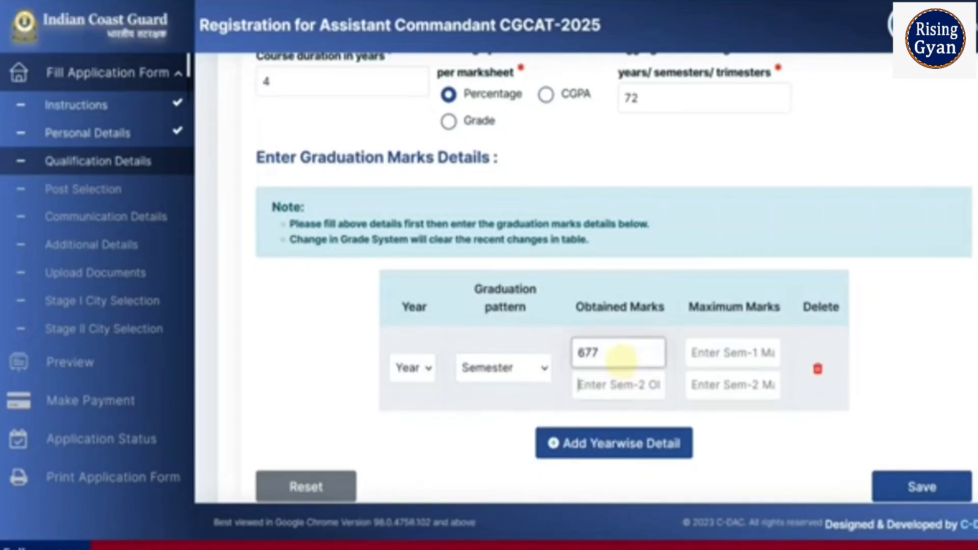
pyautogui.press('Tab')
pyautogui.click(725, 352)
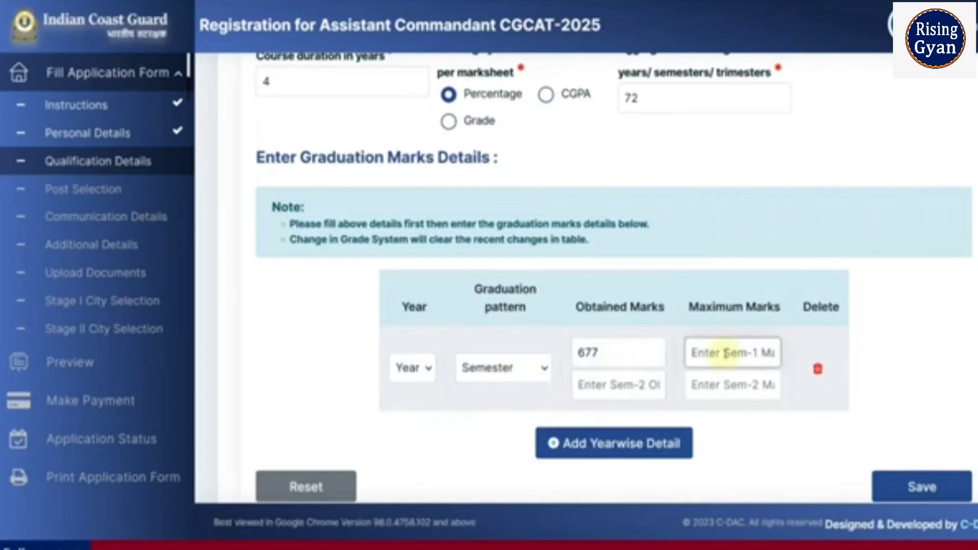
pyautogui.write('1000')
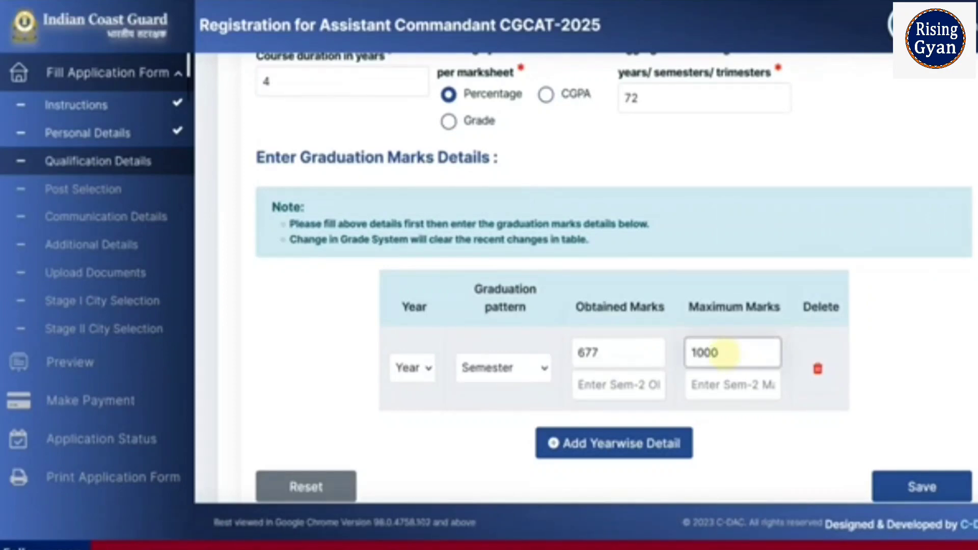
pyautogui.click(638, 383)
pyautogui.write('6')
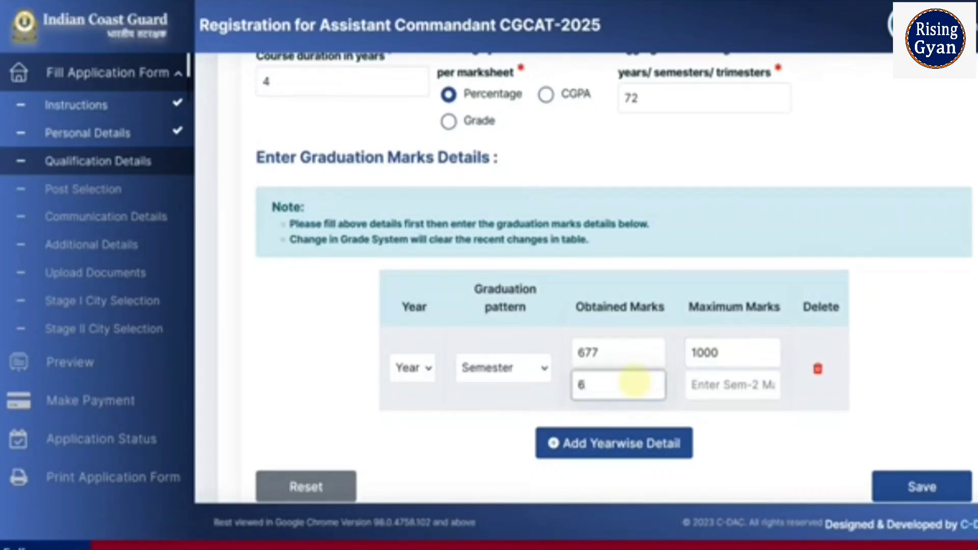
pyautogui.write('44')
pyautogui.press('Tab')
pyautogui.write('1')
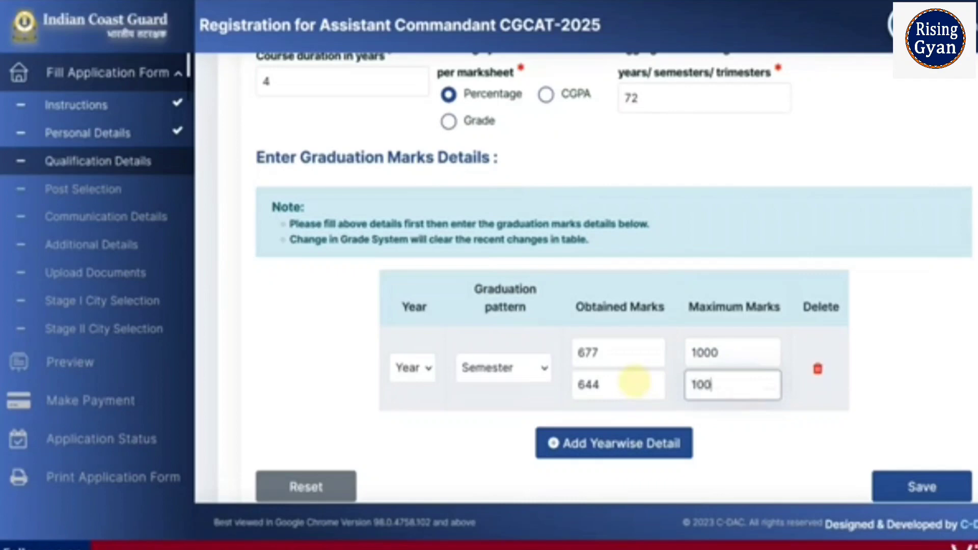
# Add three more yearwise detail rows to the graduation marks table.
pyautogui.scroll(-2, 634, 382)
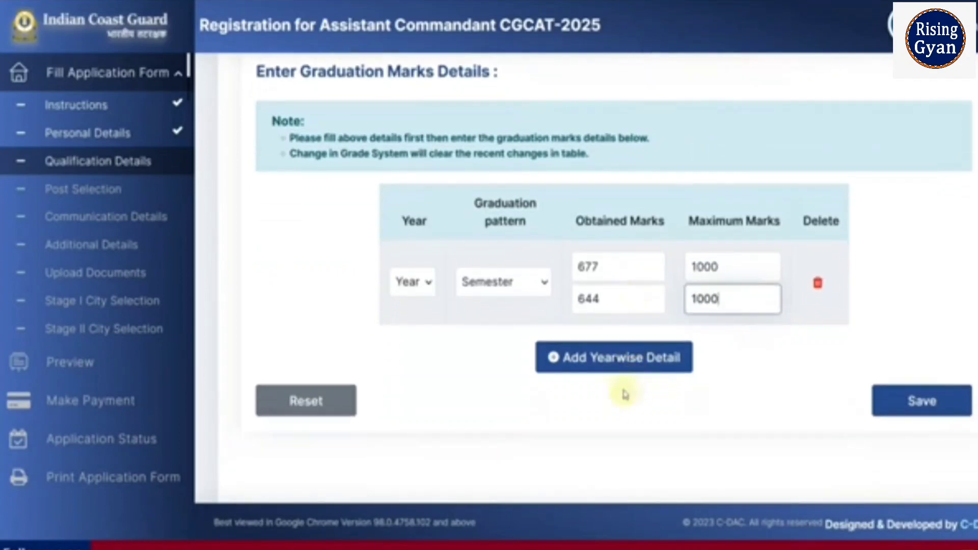
pyautogui.click(639, 357)
pyautogui.click(622, 405)
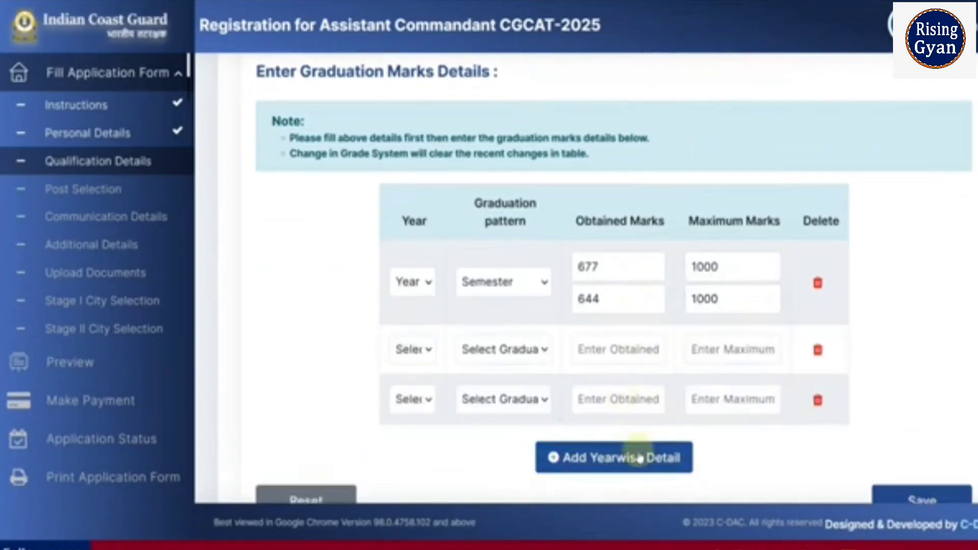
pyautogui.click(640, 458)
# Set the second row to Year 2 with the Semester graduation pattern.
pyautogui.scroll(-2, 585, 428)
pyautogui.click(410, 276)
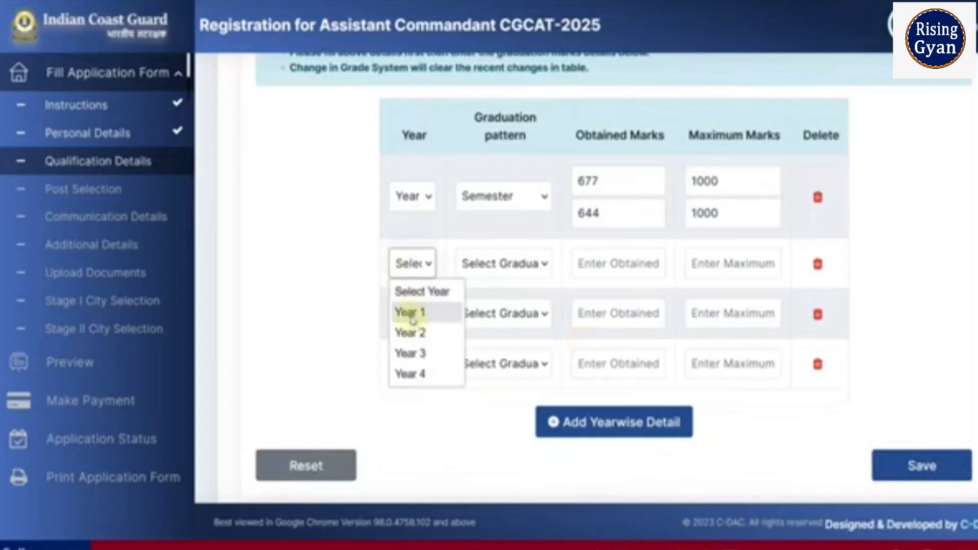
pyautogui.click(409, 332)
pyautogui.click(466, 272)
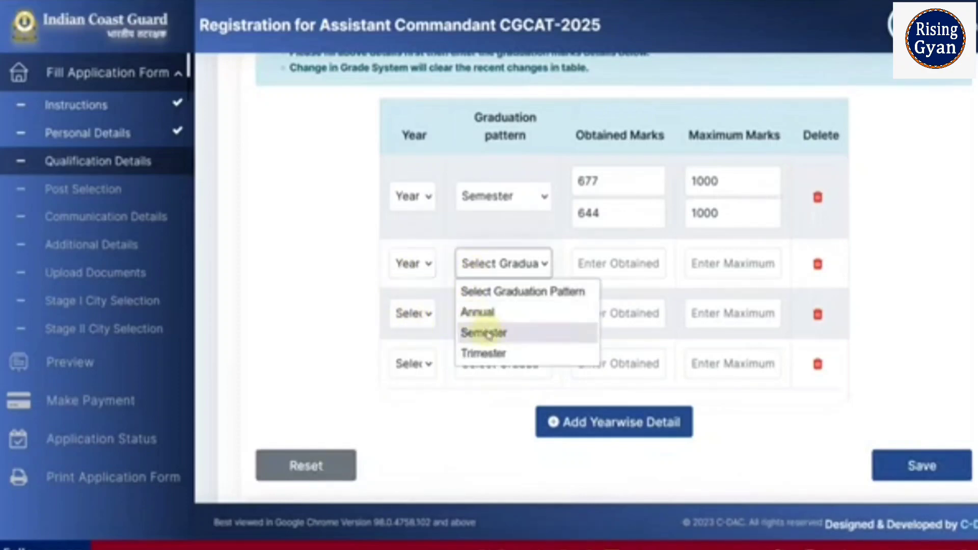
pyautogui.click(487, 334)
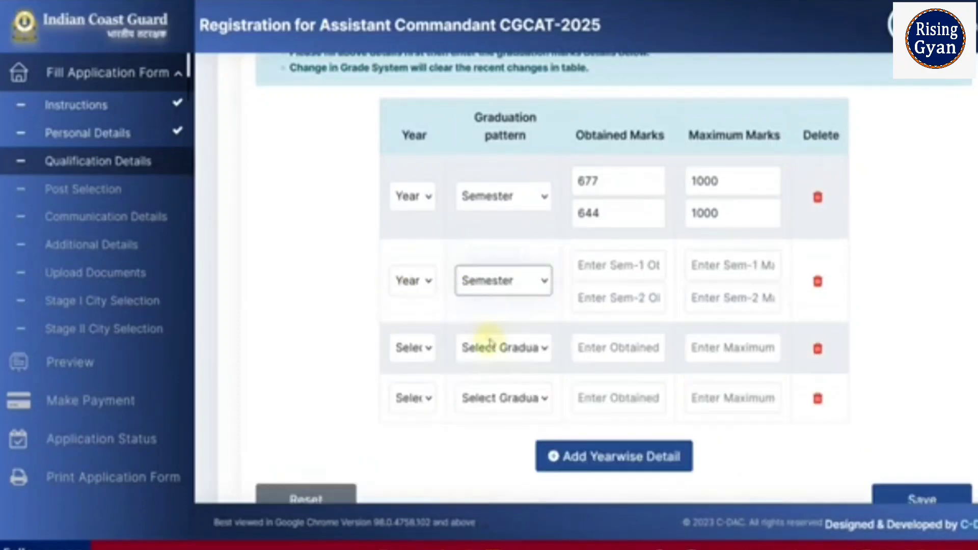
# Set the third and fourth rows to Year 3 and Year 4, both with the Semester pattern.
pyautogui.click(415, 349)
pyautogui.click(406, 415)
pyautogui.click(505, 347)
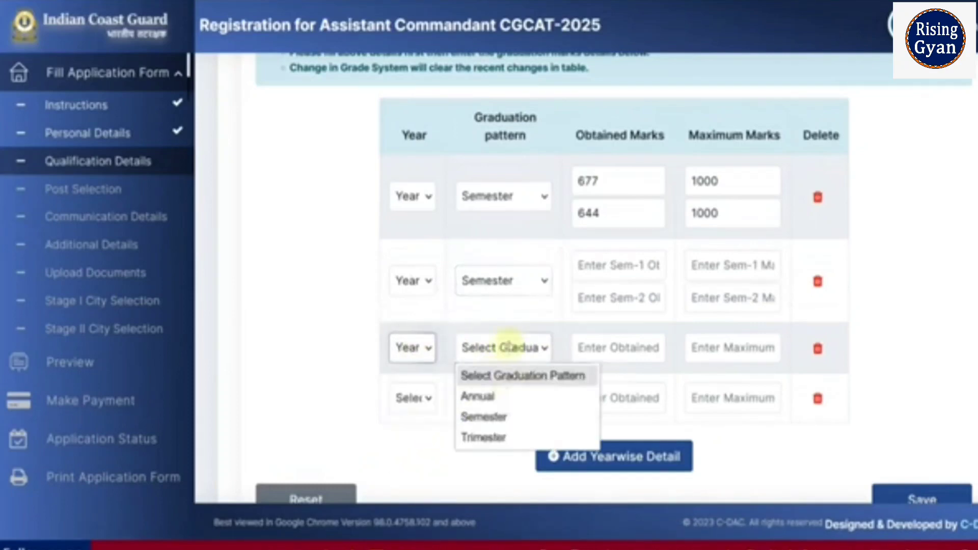
pyautogui.click(505, 417)
pyautogui.click(421, 430)
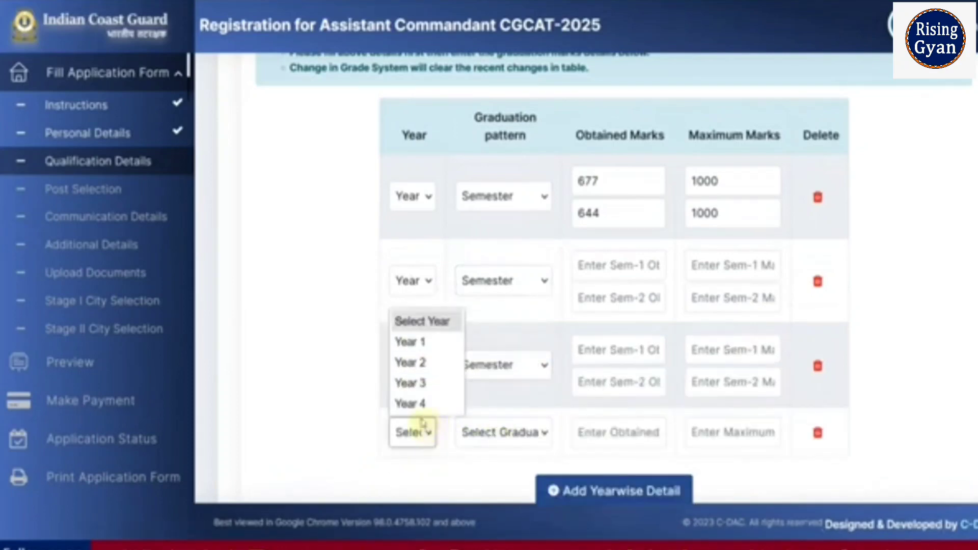
pyautogui.click(422, 408)
pyautogui.click(472, 431)
pyautogui.click(476, 500)
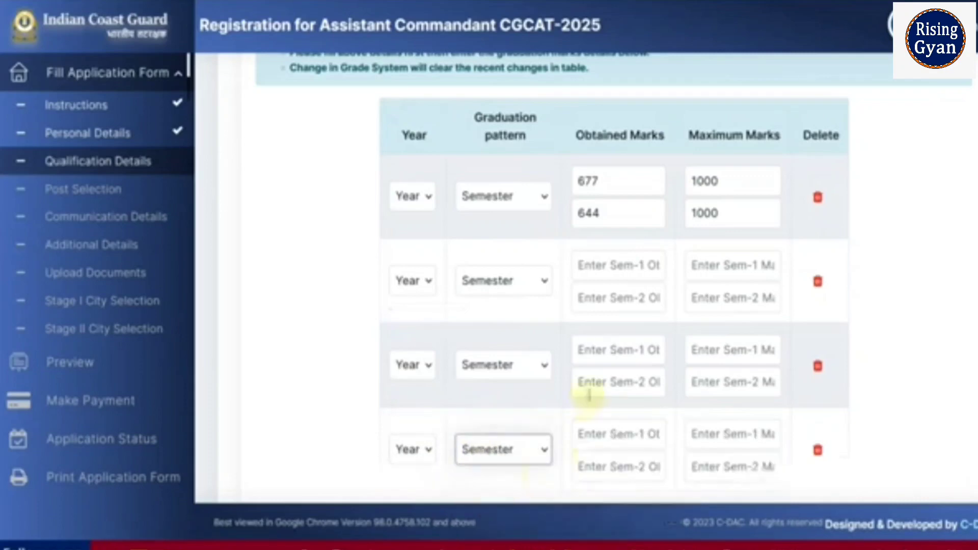
# Save the qualification details.
pyautogui.scroll(-3, 503, 228)
pyautogui.scroll(2, 504, 228)
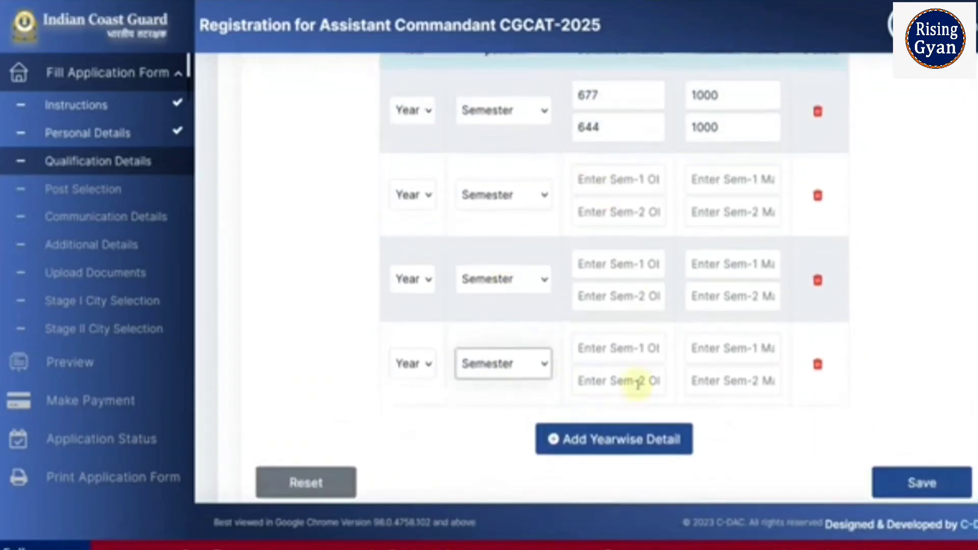
pyautogui.click(912, 496)
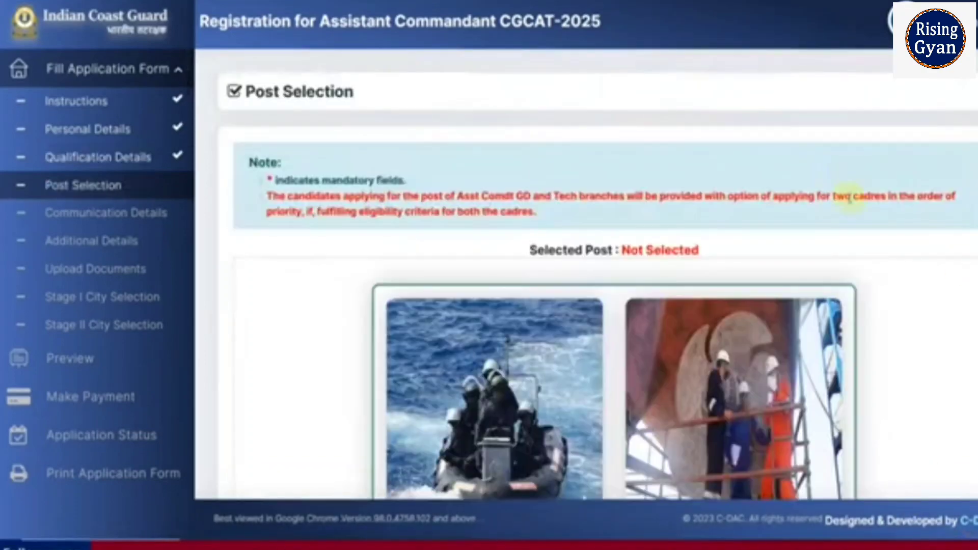
# Select both General Duty (GD) and Technical (Mechanical) as posts applied for.
pyautogui.scroll(-3, 424, 263)
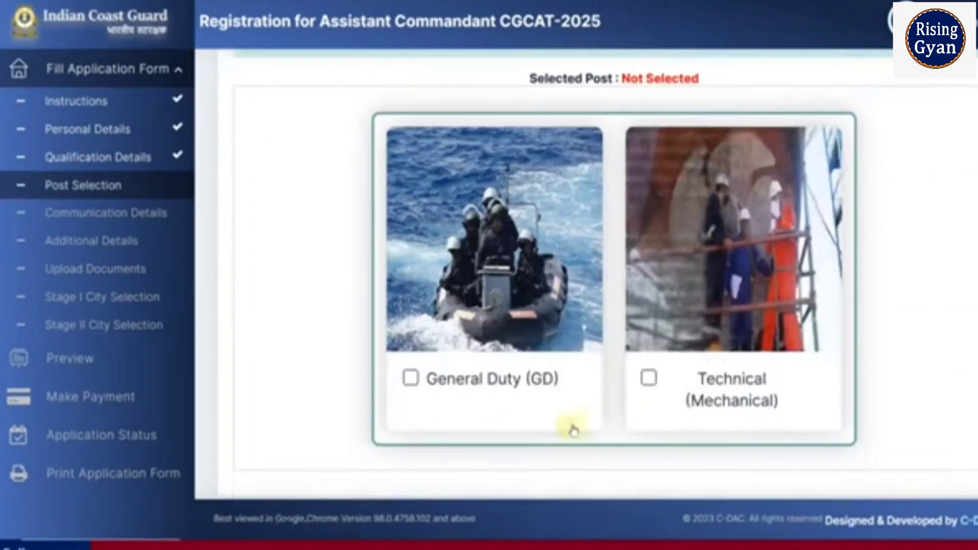
pyautogui.click(412, 383)
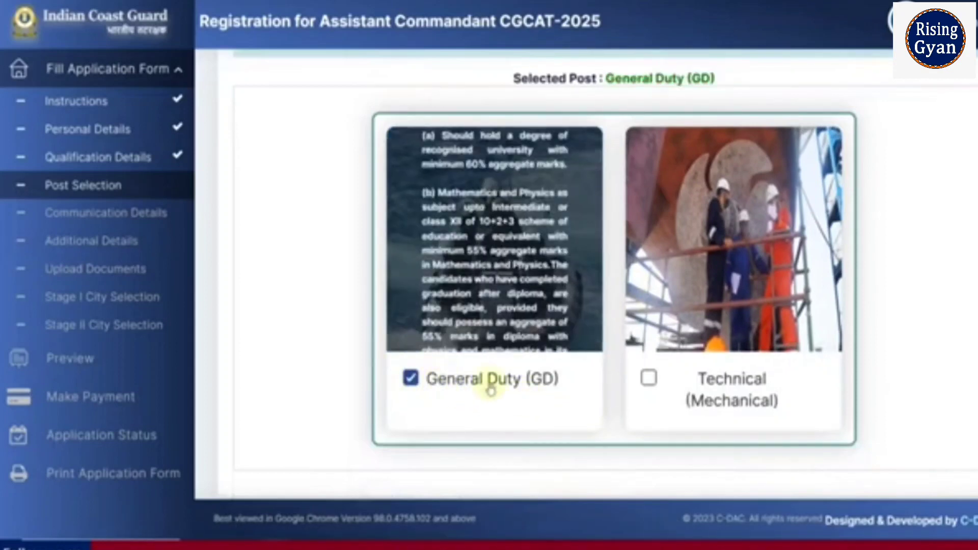
pyautogui.click(649, 379)
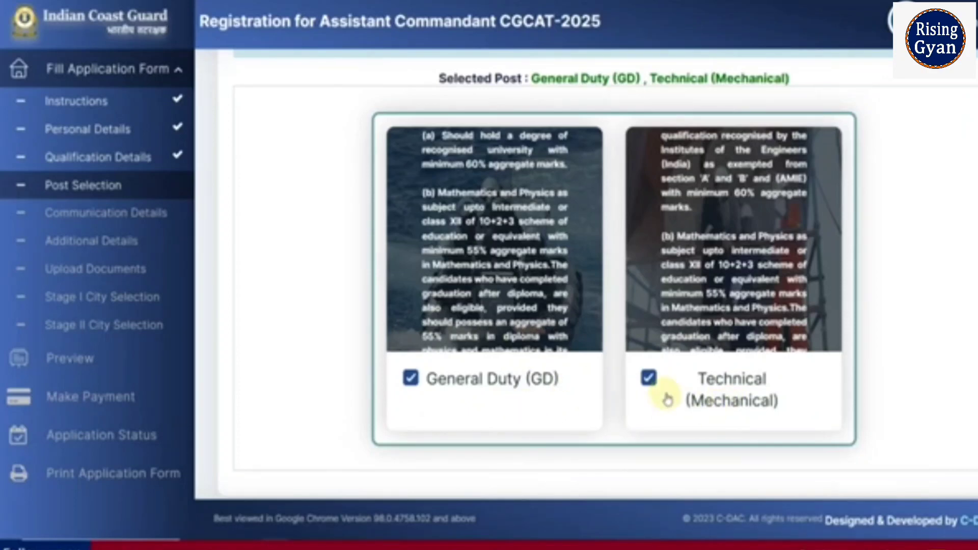
# Set General Duty (GD) as 1st and Technical (Mechanical) as 2nd post preference, and save.
pyautogui.scroll(-4, 667, 400)
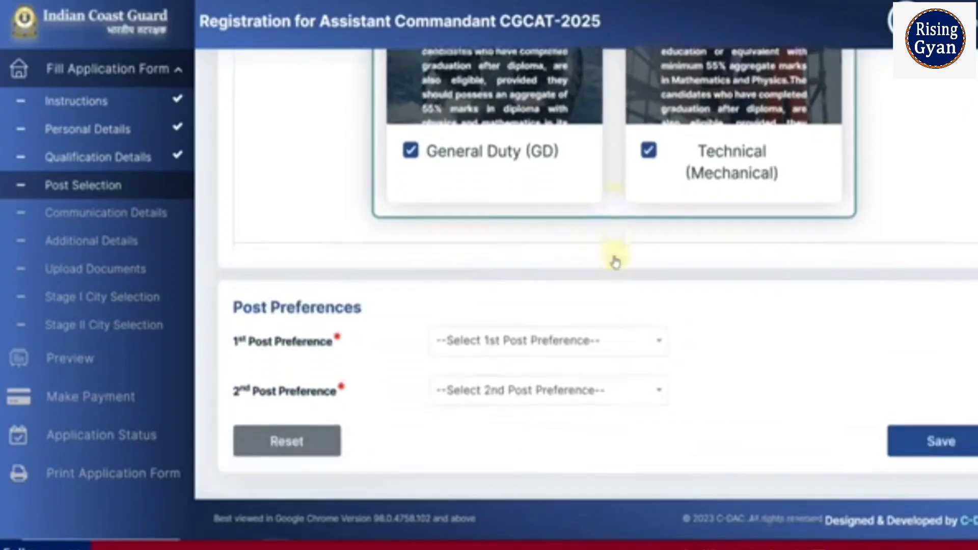
pyautogui.scroll(-1, 615, 262)
pyautogui.click(568, 327)
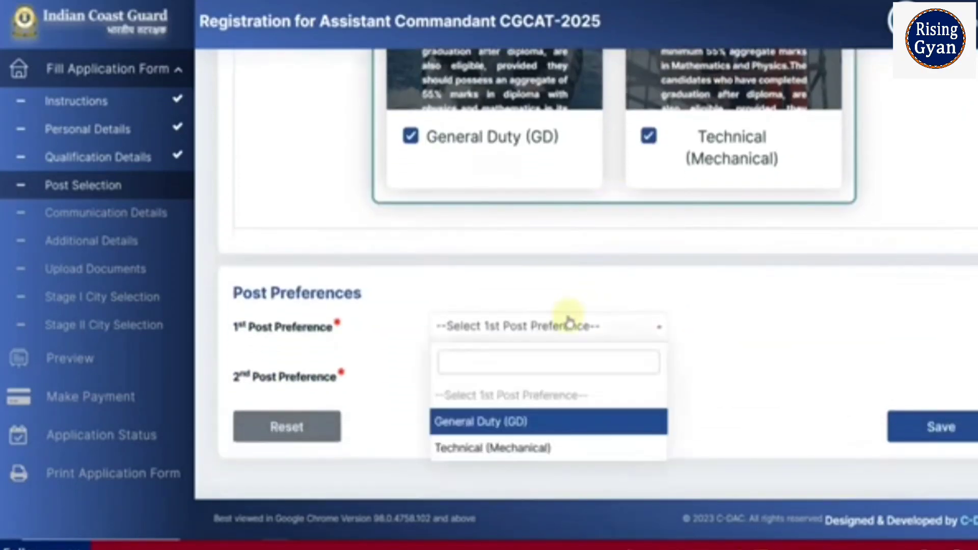
pyautogui.click(551, 423)
pyautogui.click(530, 376)
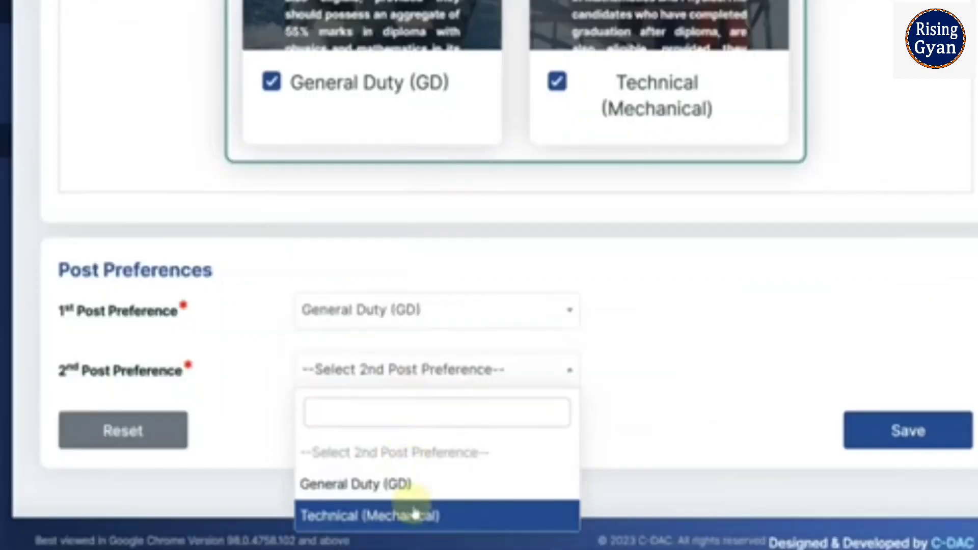
pyautogui.click(528, 496)
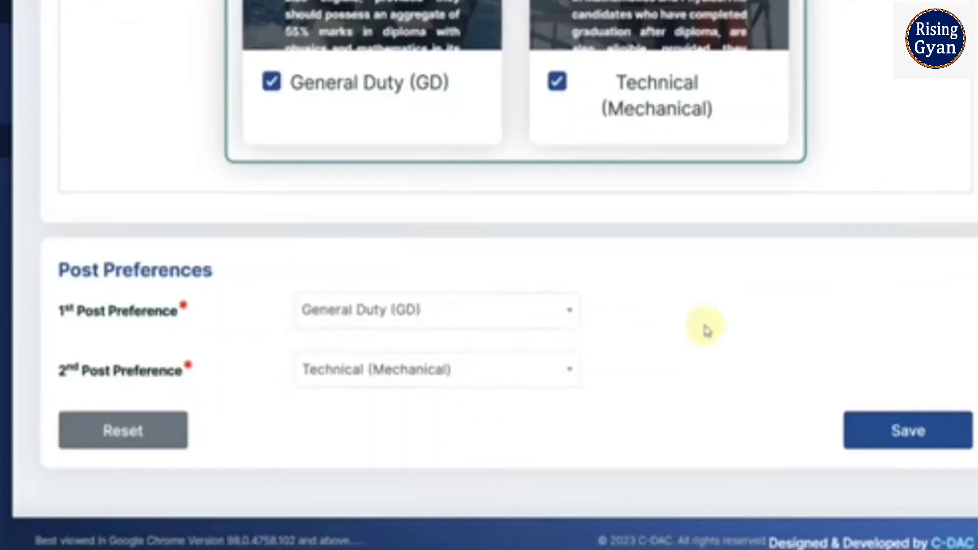
pyautogui.click(882, 438)
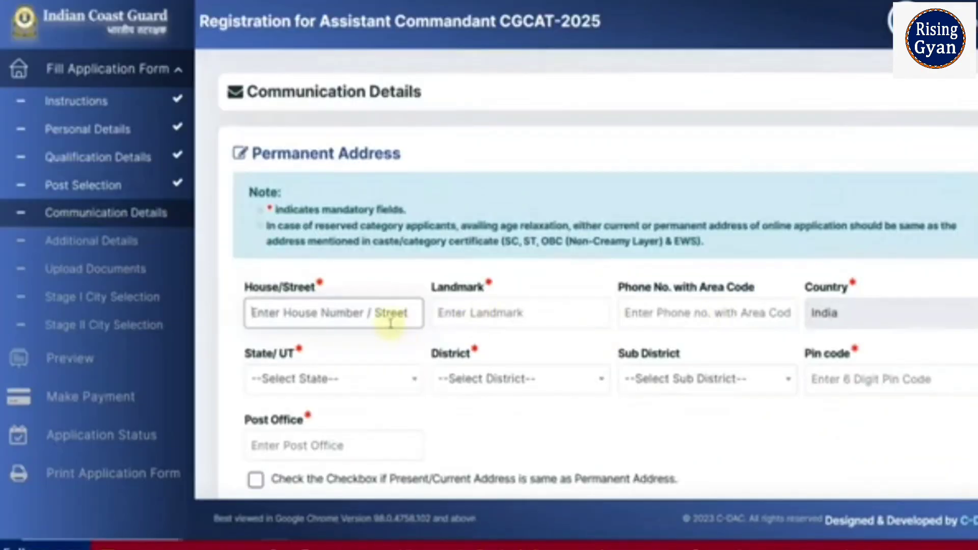
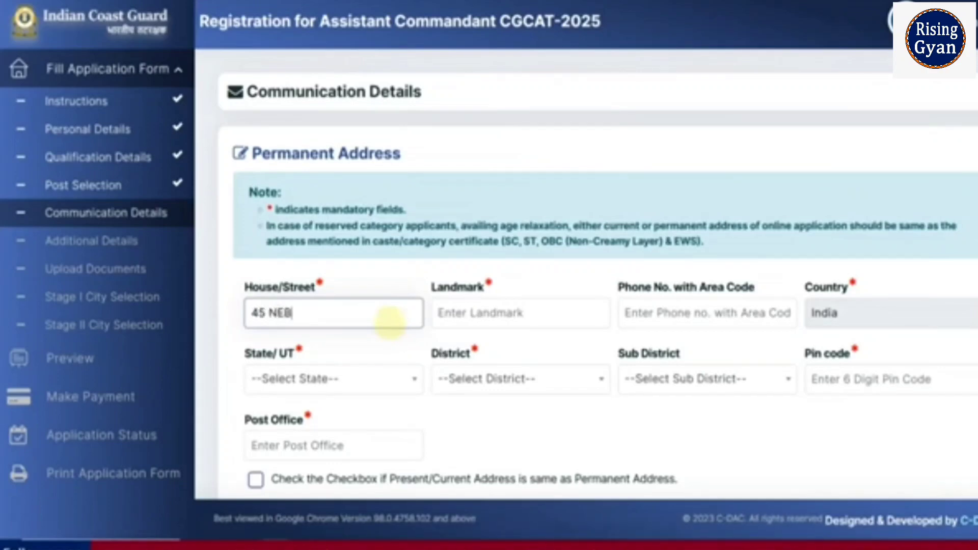
# Fill in the permanent address house/street and landmark fields.
pyautogui.press('Tab')
pyautogui.write('2')
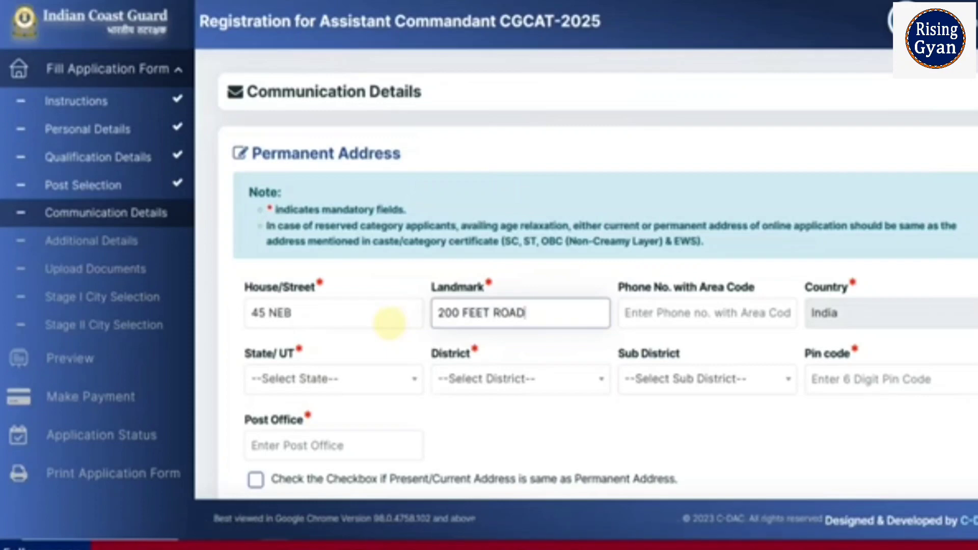
# Set the permanent address state to Rajasthan, district to Alwar and sub district to Alwar.
pyautogui.click(352, 379)
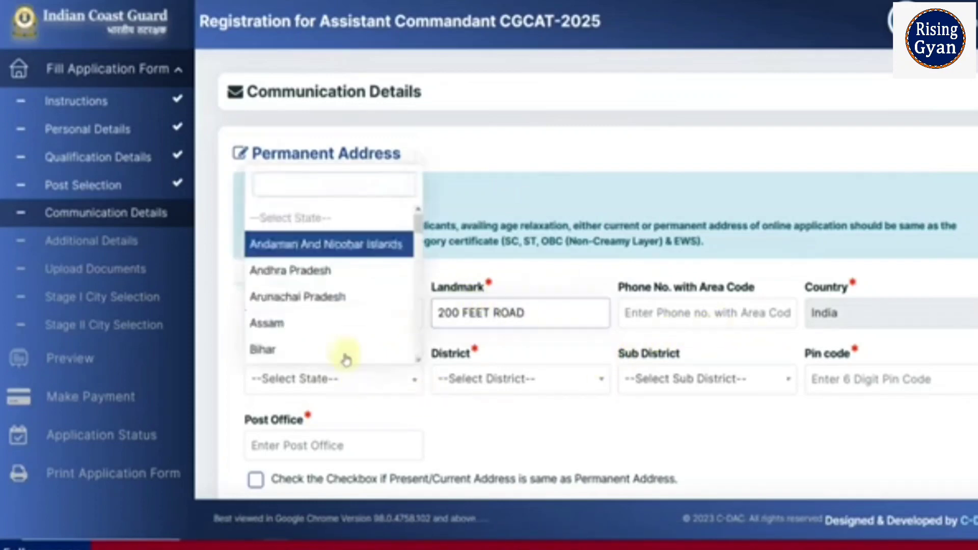
pyautogui.scroll(-10, 336, 306)
pyautogui.scroll(-3, 321, 303)
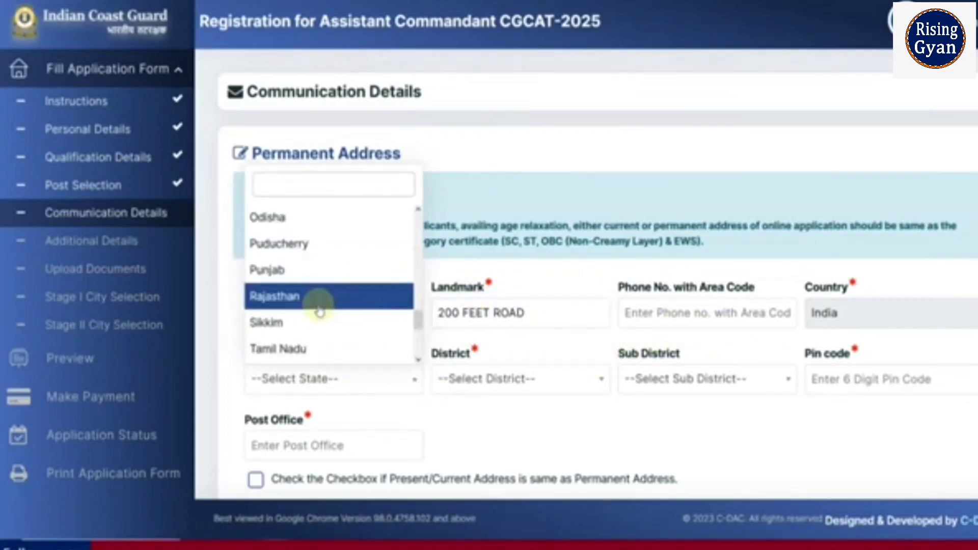
pyautogui.click(316, 305)
pyautogui.click(488, 381)
pyautogui.click(476, 270)
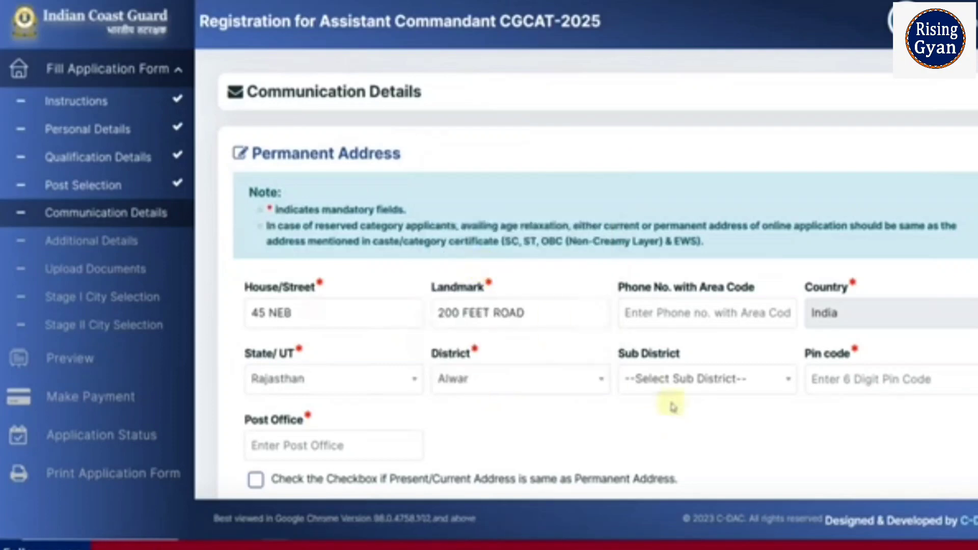
pyautogui.click(684, 388)
pyautogui.click(680, 270)
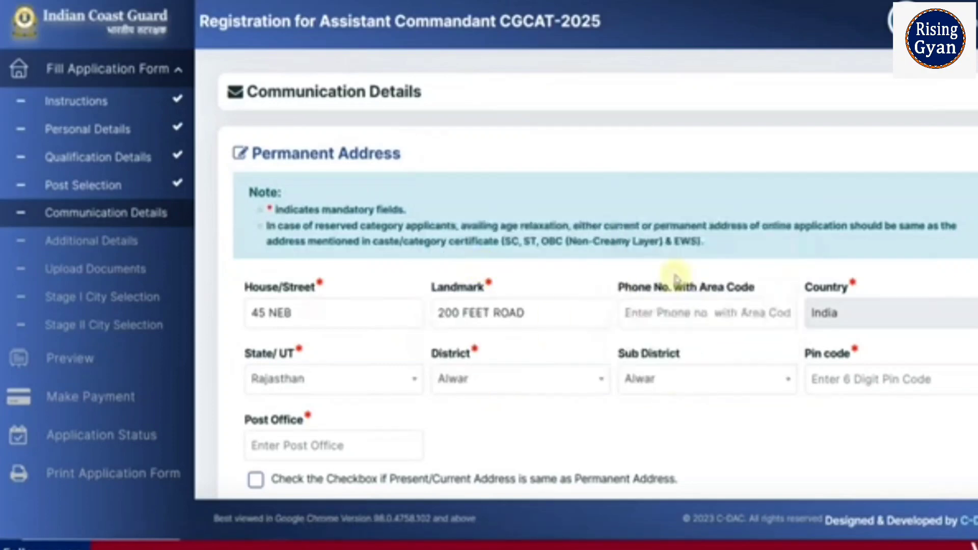
# Enter pin code 301001 and post office ALWAR for the permanent address.
pyautogui.click(860, 387)
pyautogui.write('301')
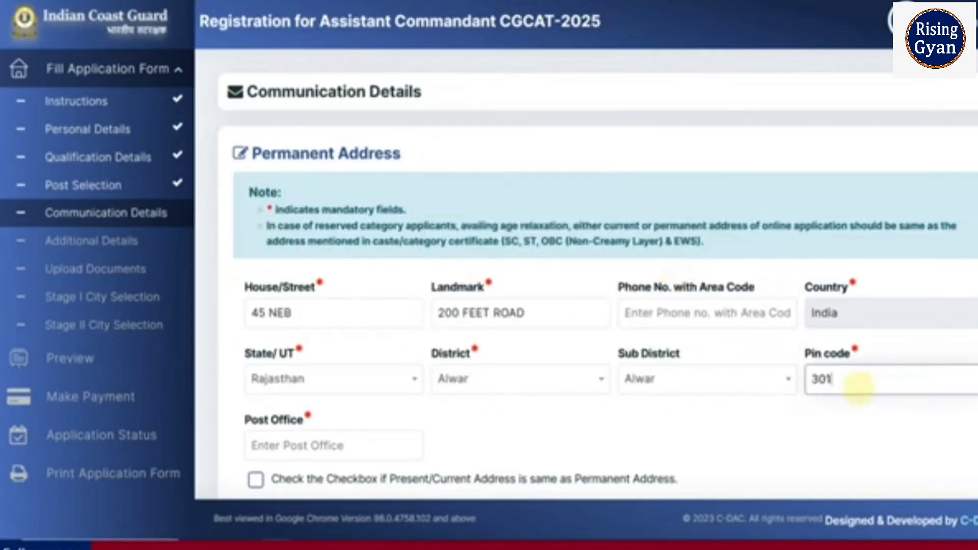
pyautogui.write('001')
pyautogui.press('Tab')
pyautogui.write('AL')
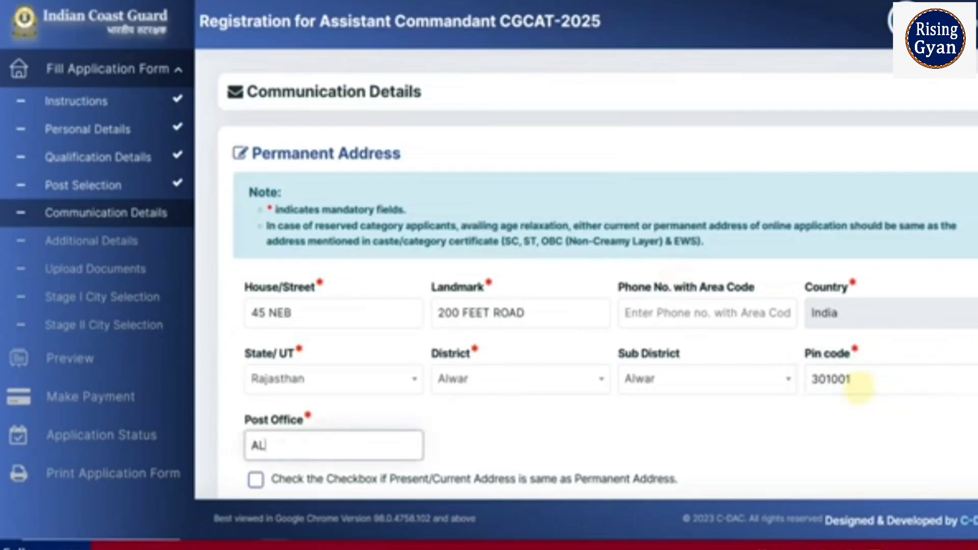
pyautogui.click(637, 433)
# Mark the present/current address as the same as the permanent address.
pyautogui.scroll(-5, 605, 422)
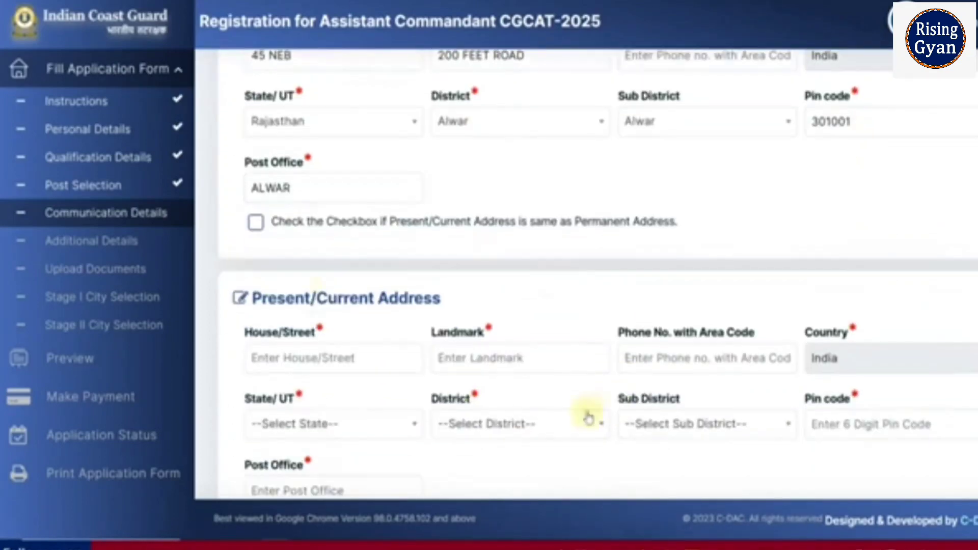
pyautogui.click(255, 224)
pyautogui.scroll(-2, 487, 330)
pyautogui.scroll(-3, 485, 297)
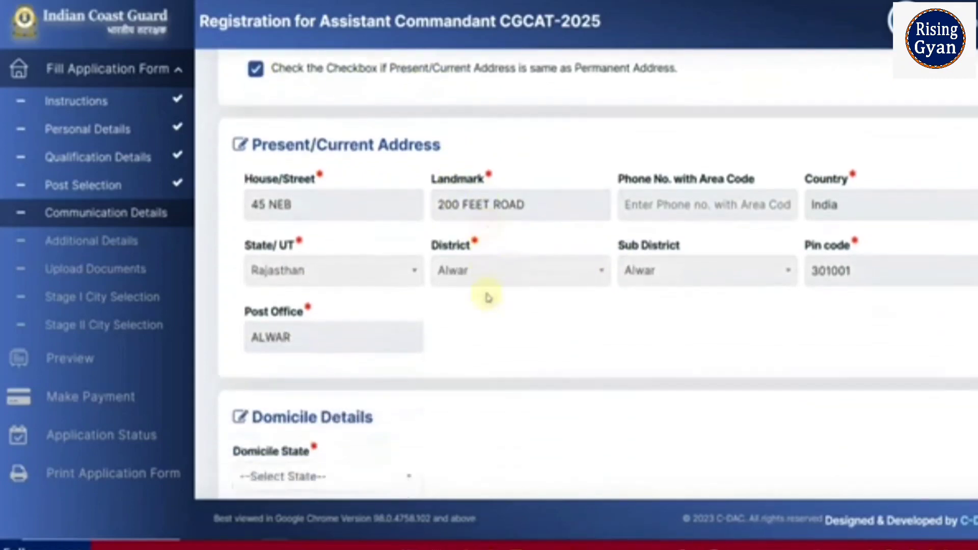
# Set the domicile state to Rajasthan and save the communication details.
pyautogui.click(372, 393)
pyautogui.scroll(-7, 375, 352)
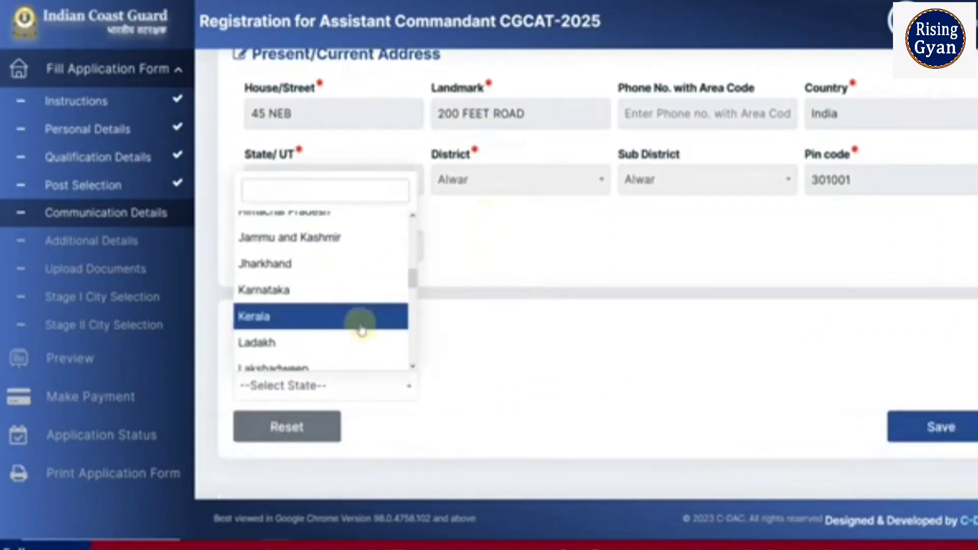
pyautogui.scroll(-8, 331, 326)
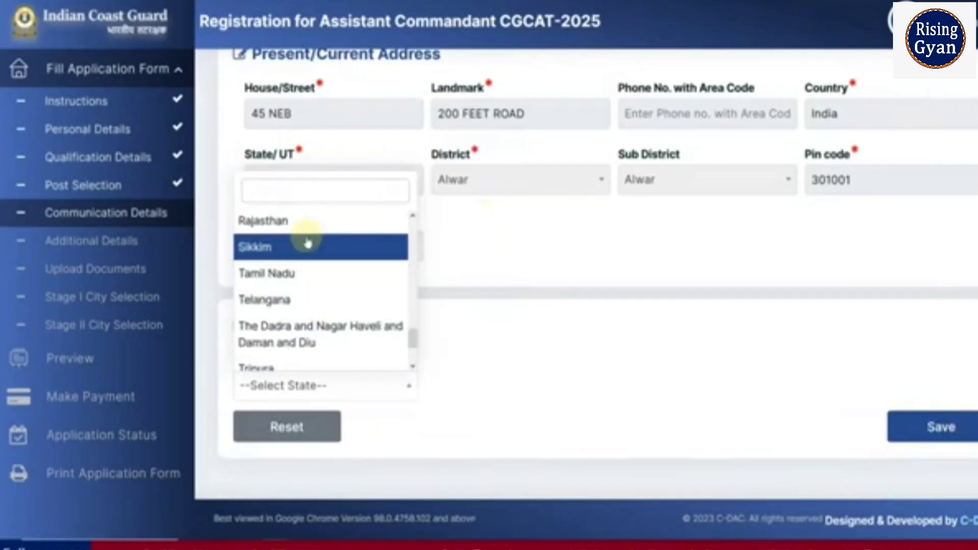
pyautogui.click(306, 222)
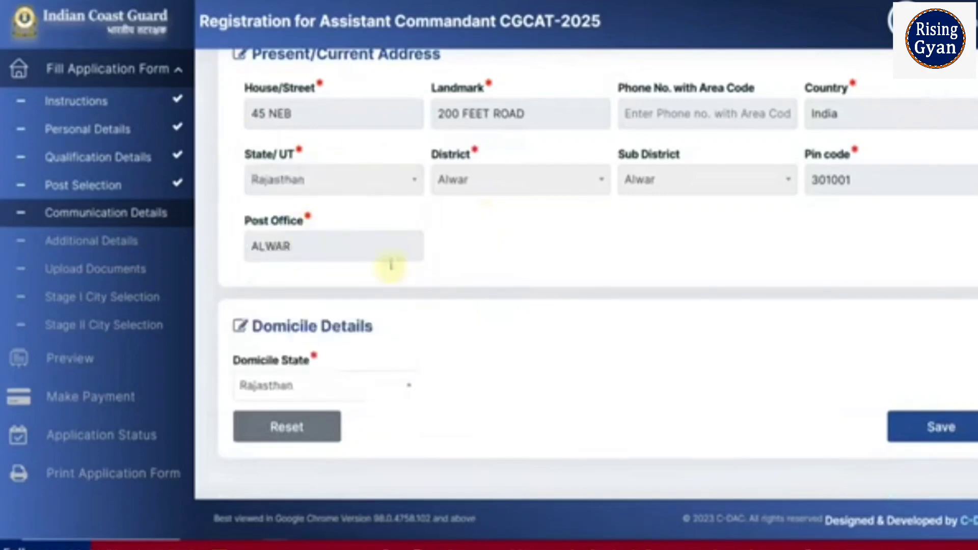
pyautogui.click(950, 428)
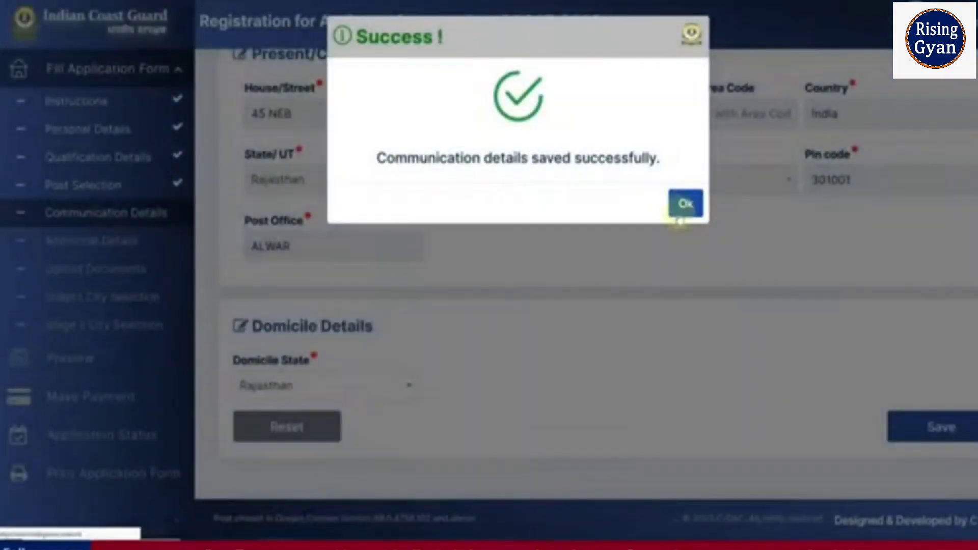
pyautogui.click(683, 204)
# Answer No to the NCC certificate question and to all four criminal proceeding questions.
pyautogui.scroll(-2, 372, 363)
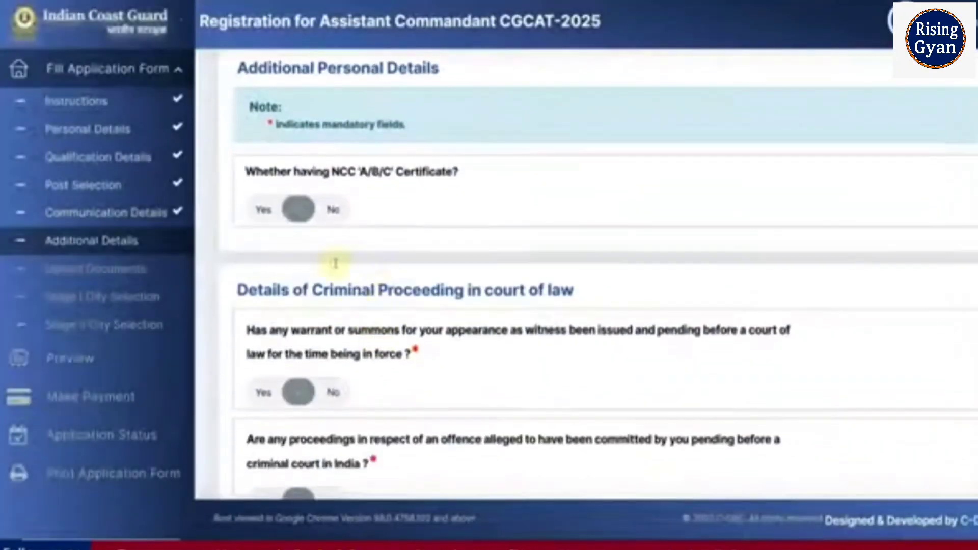
pyautogui.click(329, 214)
pyautogui.scroll(-2, 334, 234)
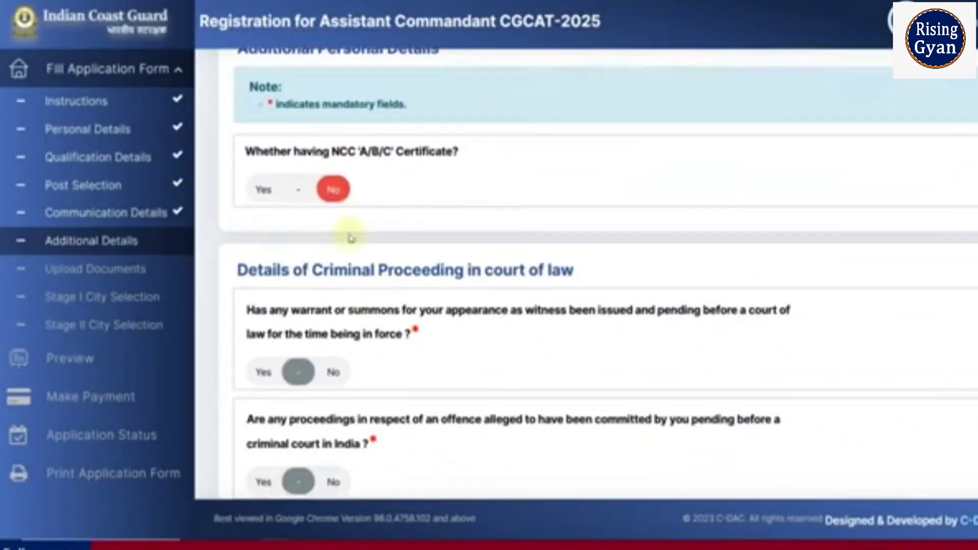
pyautogui.scroll(-4, 328, 305)
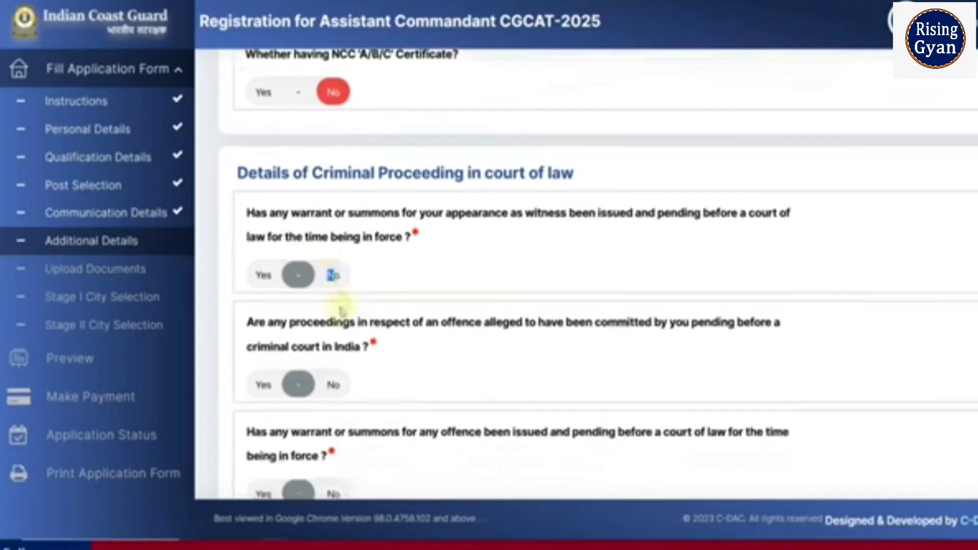
pyautogui.click(320, 136)
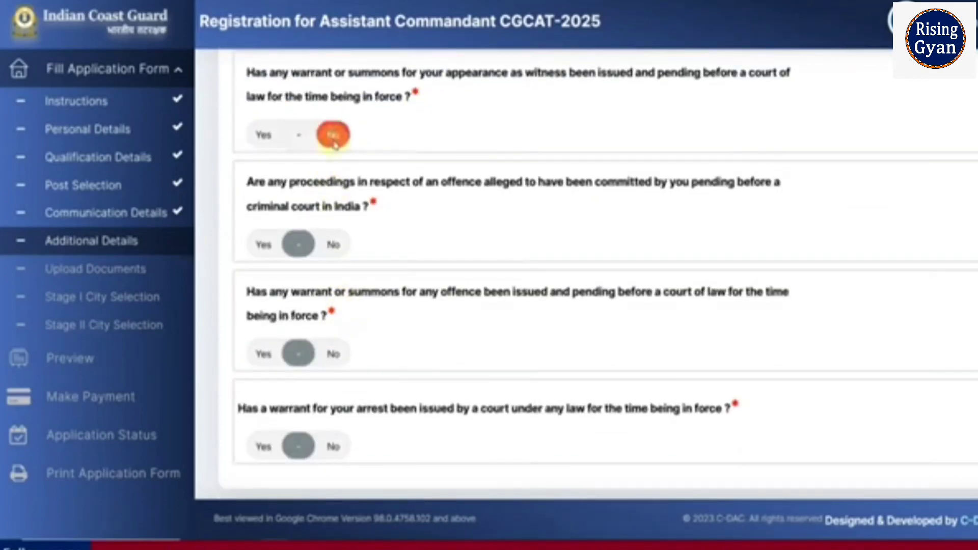
pyautogui.click(332, 244)
pyautogui.click(333, 354)
pyautogui.click(333, 449)
# Answer No to the conviction and debarment questions and save the additional details.
pyautogui.scroll(-8, 333, 449)
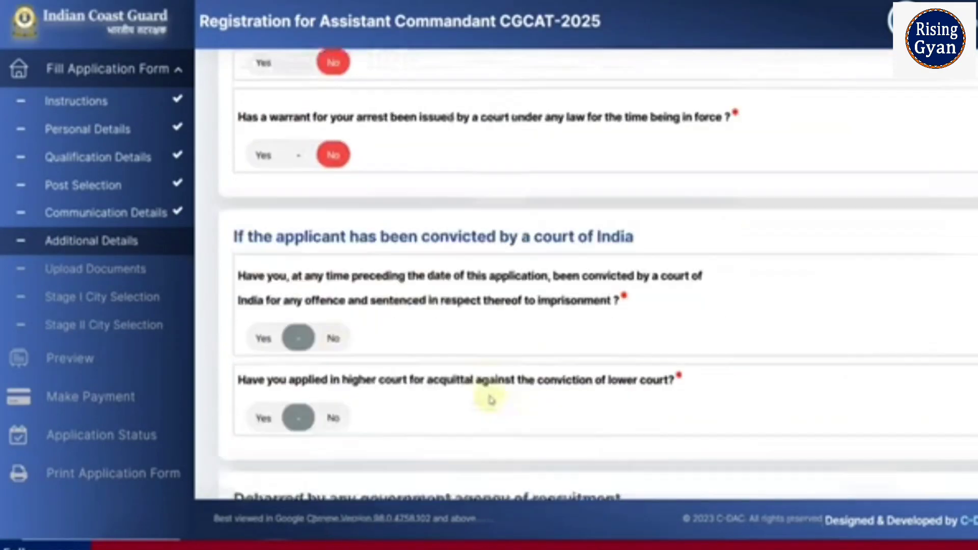
pyautogui.click(340, 286)
pyautogui.click(333, 366)
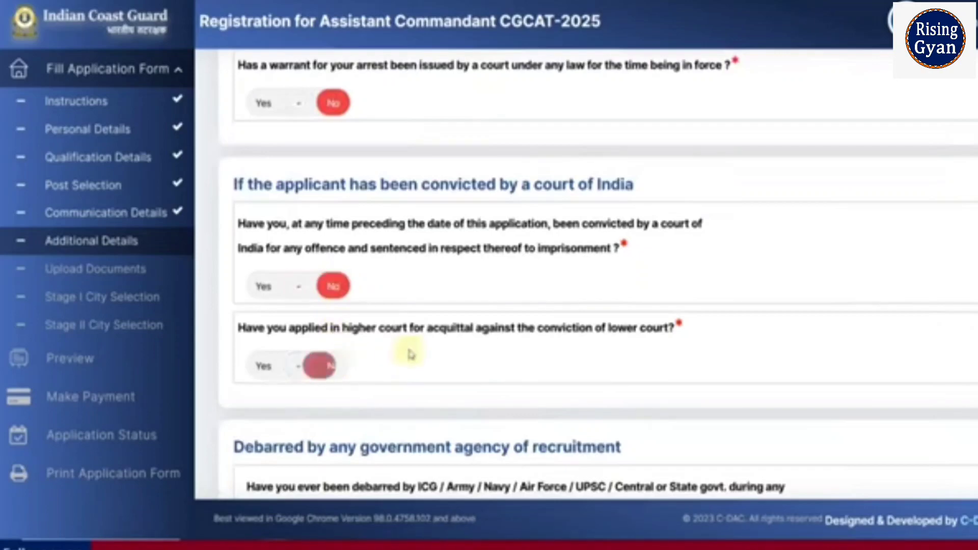
pyautogui.scroll(-5, 406, 350)
pyautogui.click(337, 349)
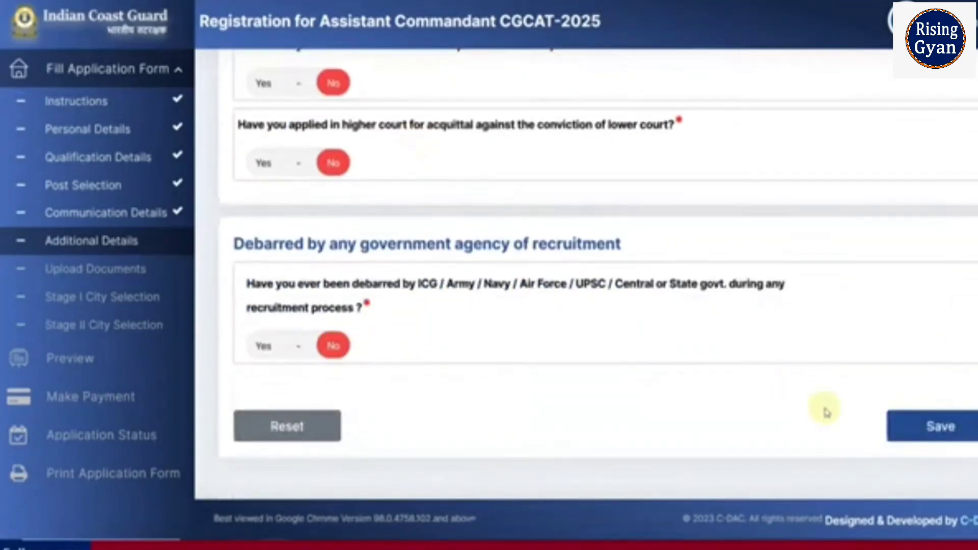
pyautogui.click(912, 426)
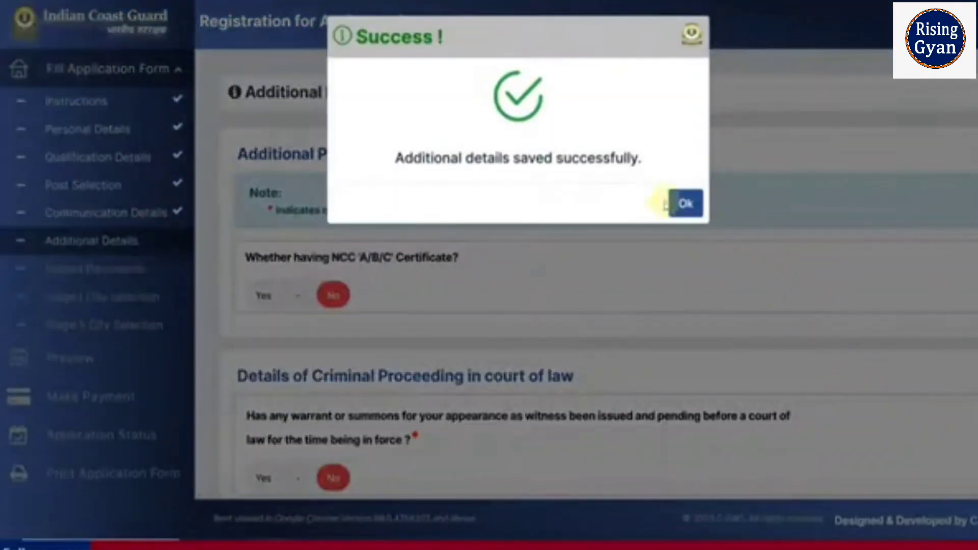
pyautogui.click(685, 204)
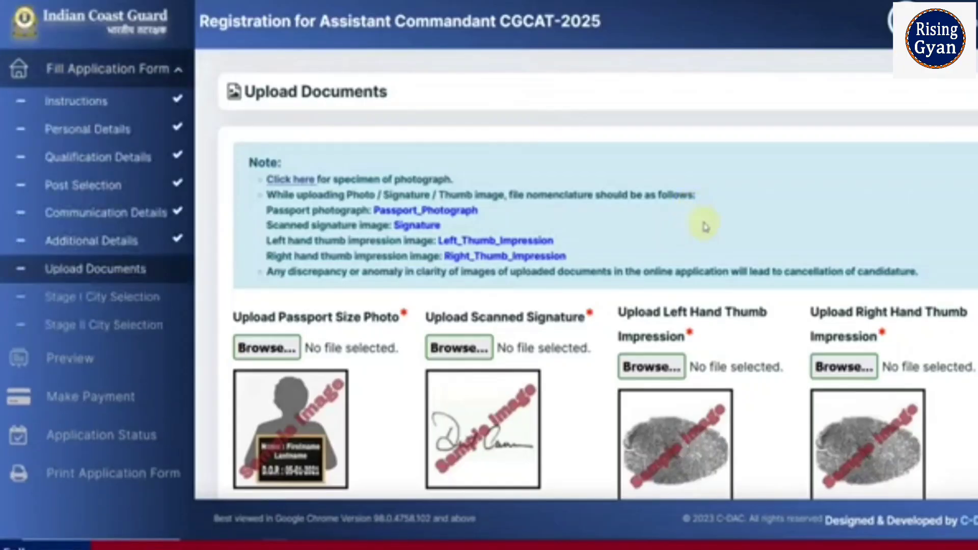
# Open the photograph specimen page and review the acceptable and not acceptable photo examples.
pyautogui.scroll(-2, 705, 226)
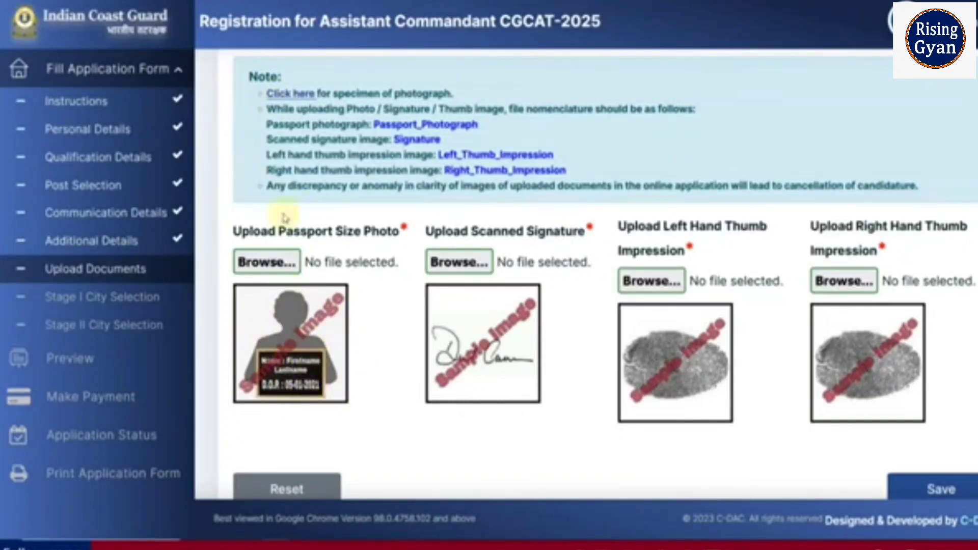
pyautogui.click(285, 94)
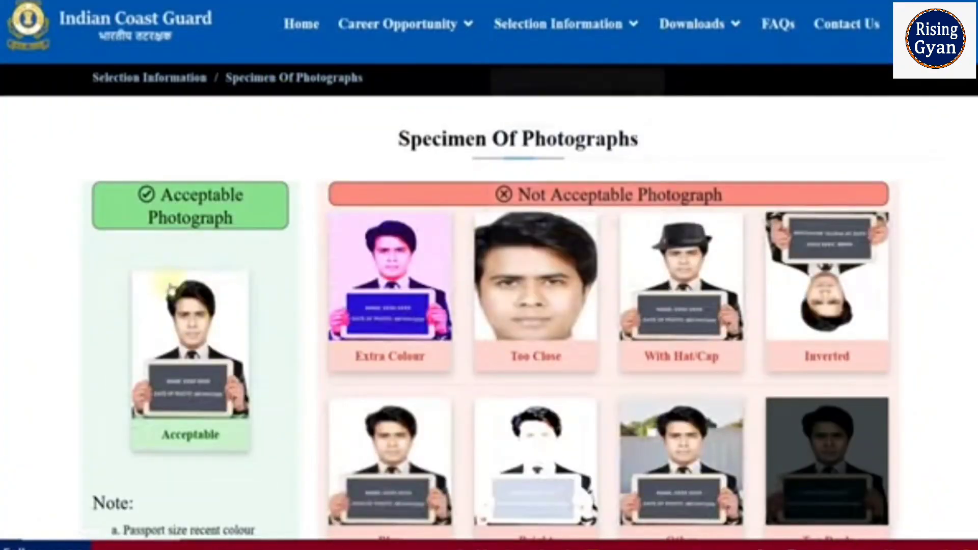
pyautogui.scroll(-3, 79, 312)
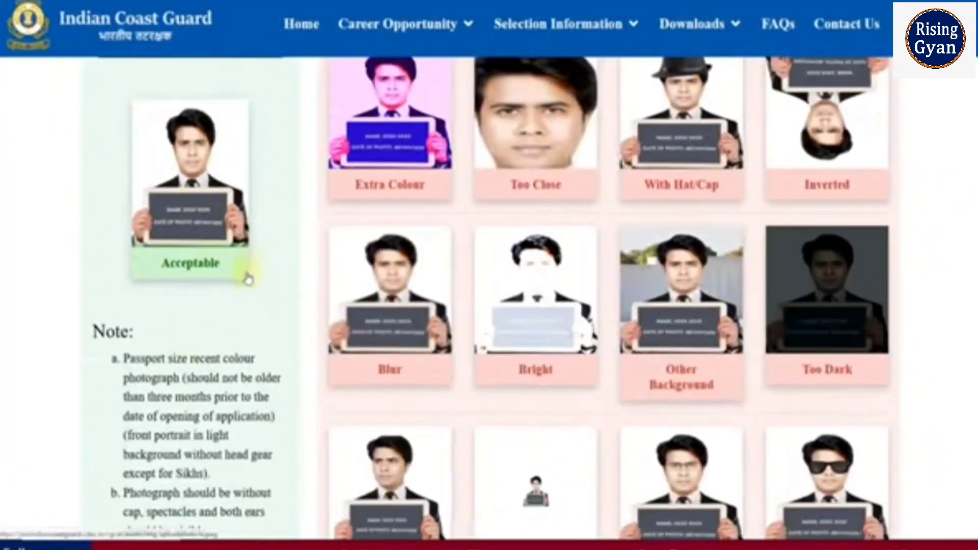
pyautogui.scroll(2, 189, 281)
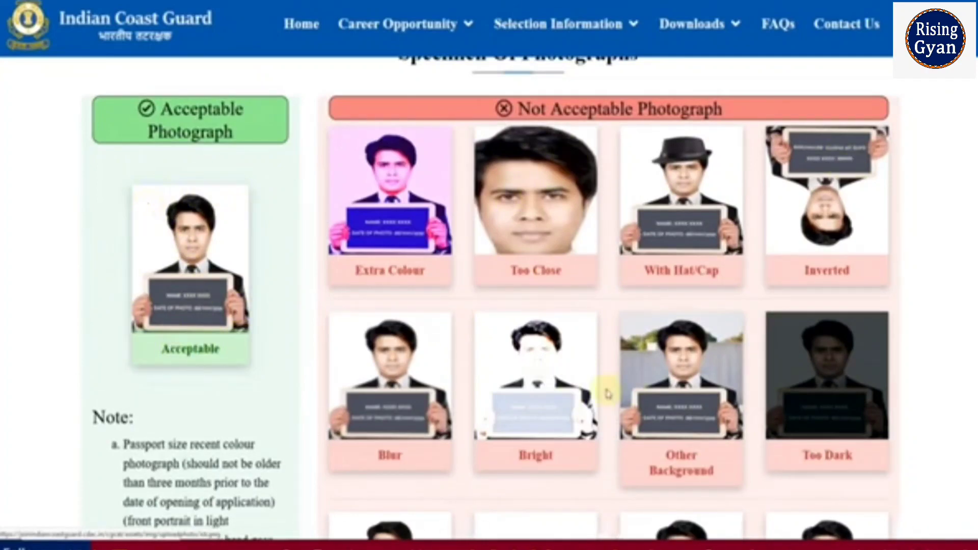
pyautogui.scroll(-8, 607, 393)
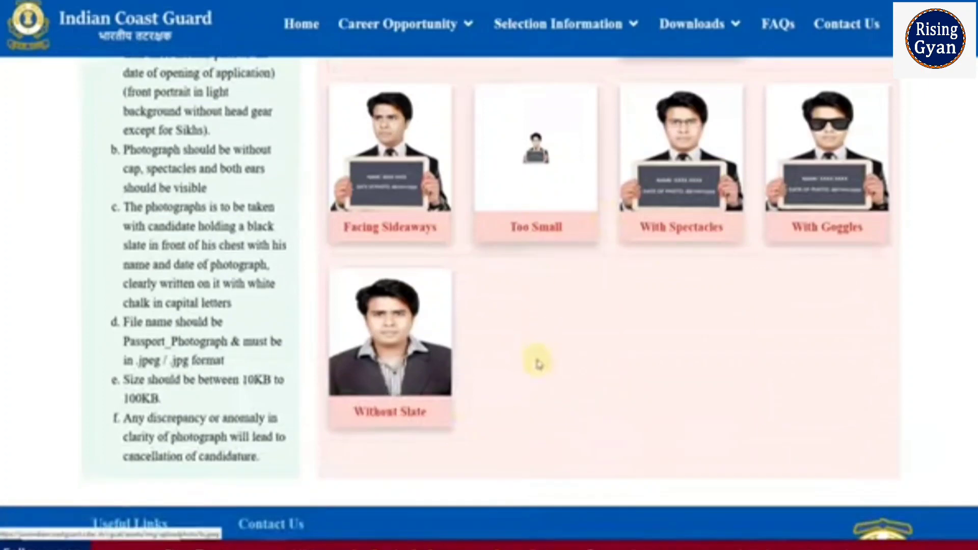
pyautogui.scroll(-2, 539, 364)
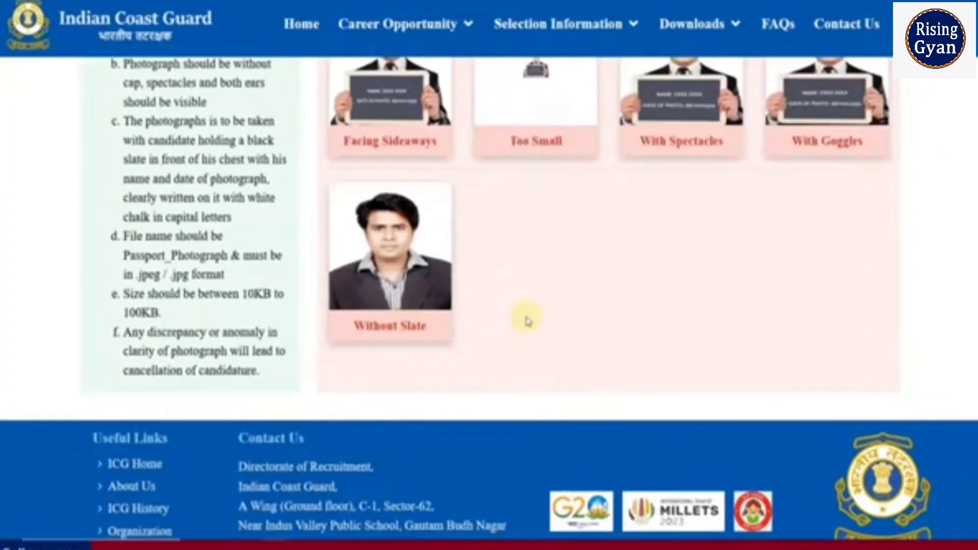
pyautogui.scroll(10, 527, 320)
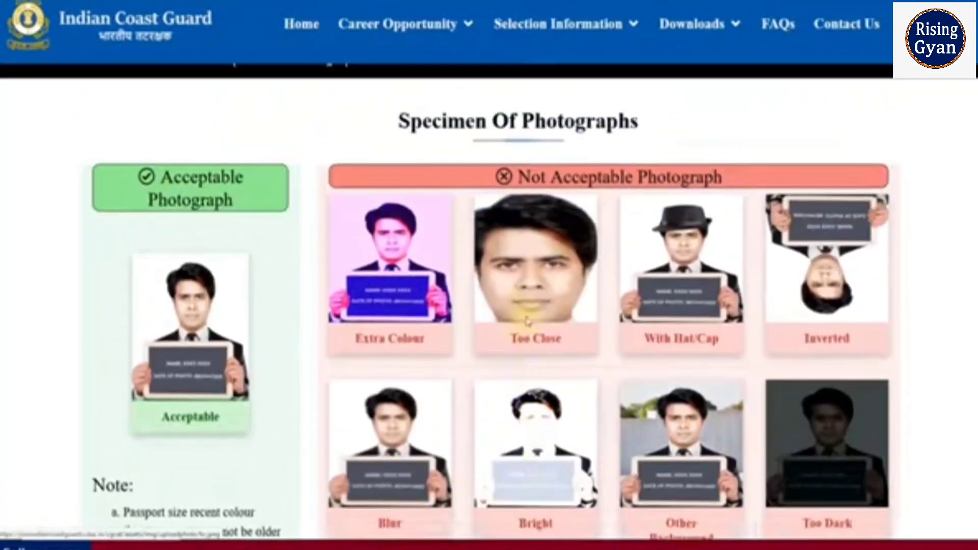
pyautogui.scroll(1, 527, 320)
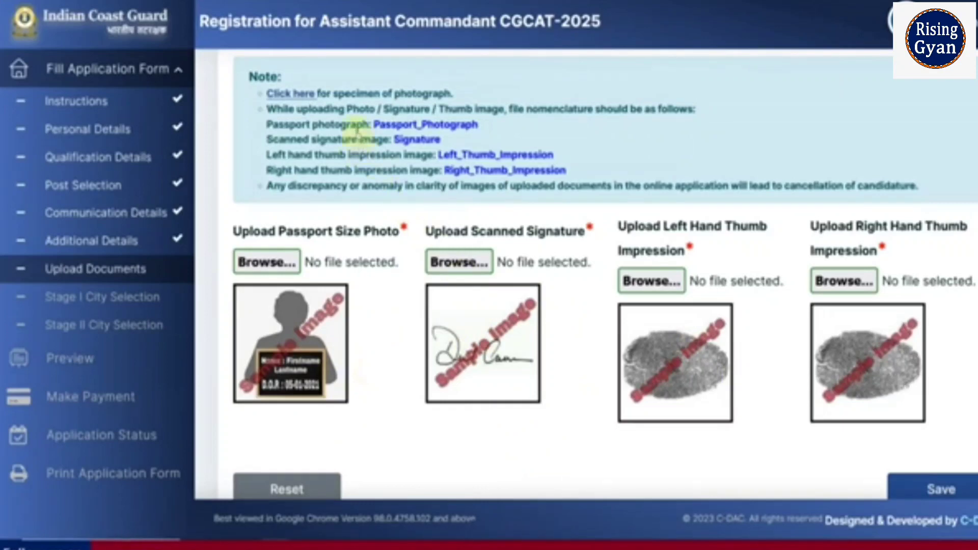
# Upload the passport size photo using the required Passport_Photograph file name.
pyautogui.moveTo(371, 125); pyautogui.dragTo(463, 125)
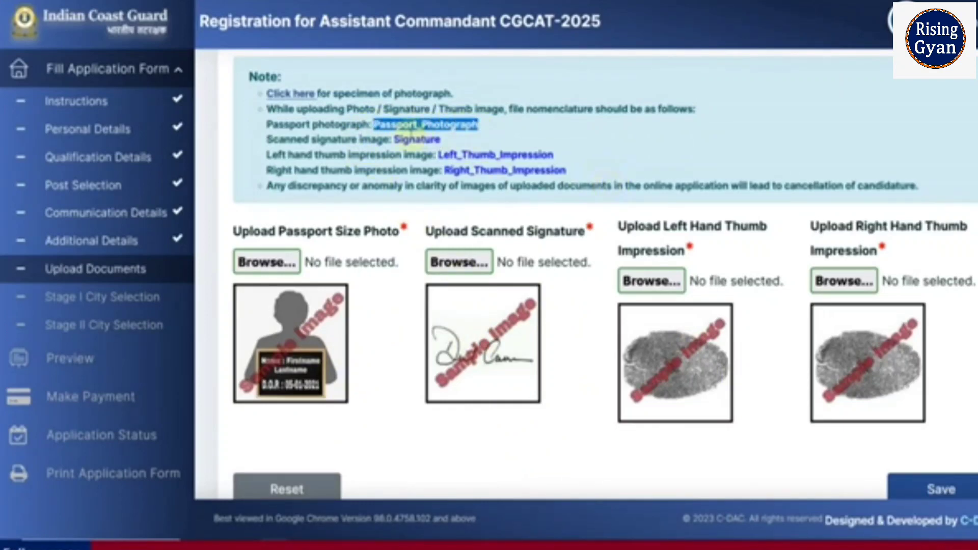
pyautogui.click(498, 136)
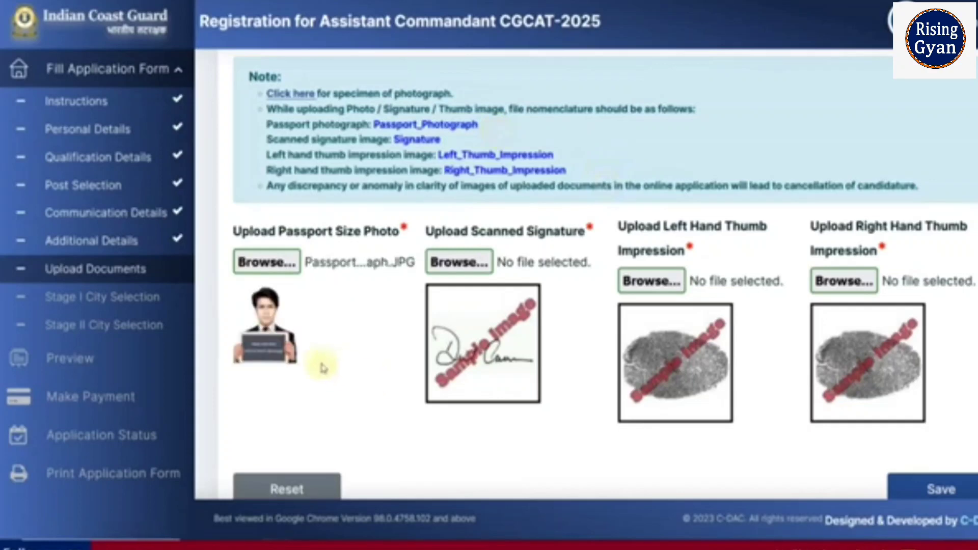